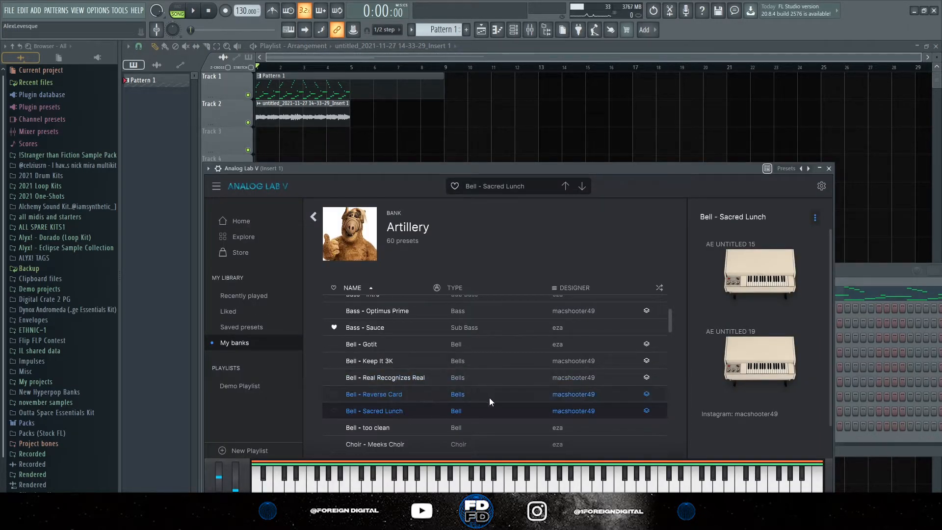
# Mute Track 1 in the playlist and play back the arrangement with the Sampler #2 notes shown in the piano roll.
pyautogui.click(829, 168)
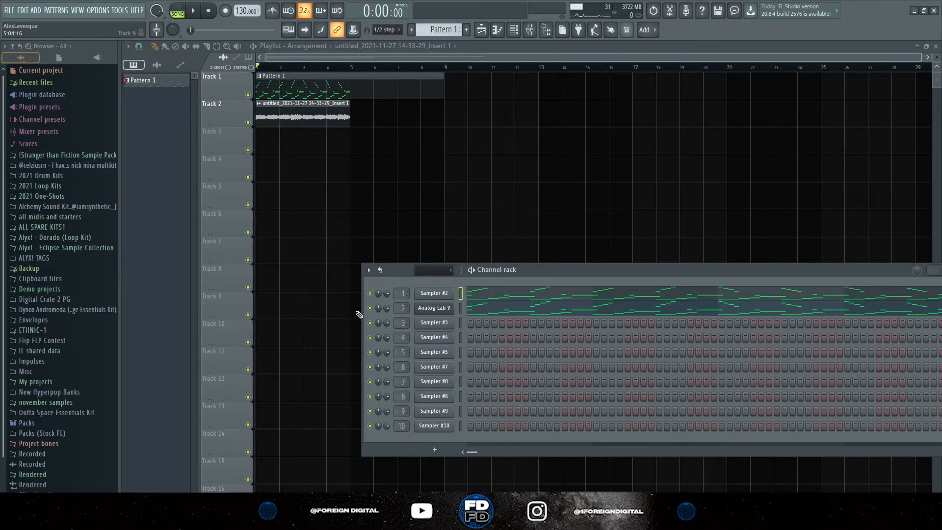
pyautogui.click(248, 95)
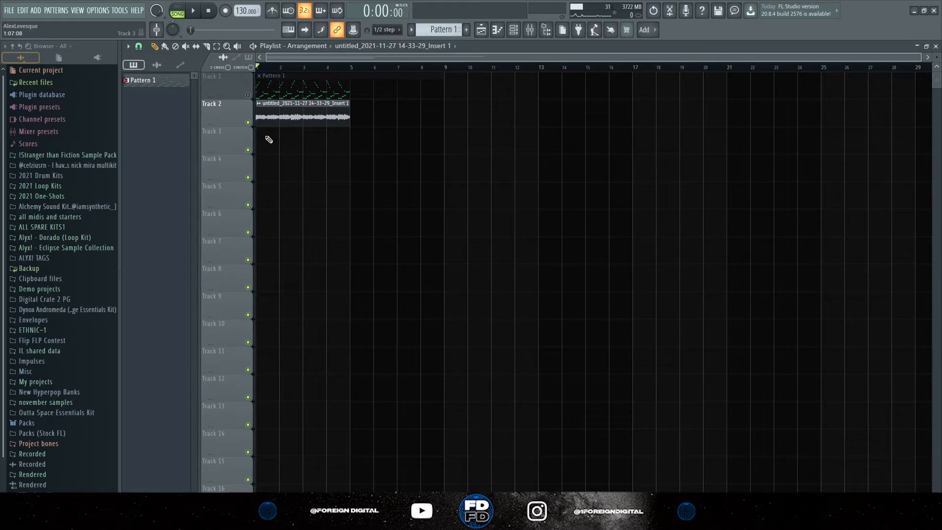
pyautogui.press('F7')
pyautogui.press('space')
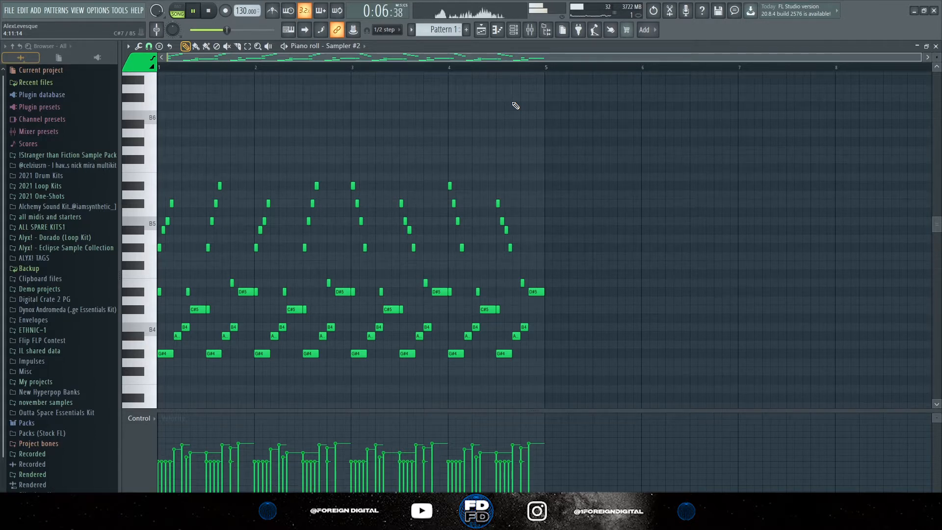
pyautogui.press('space')
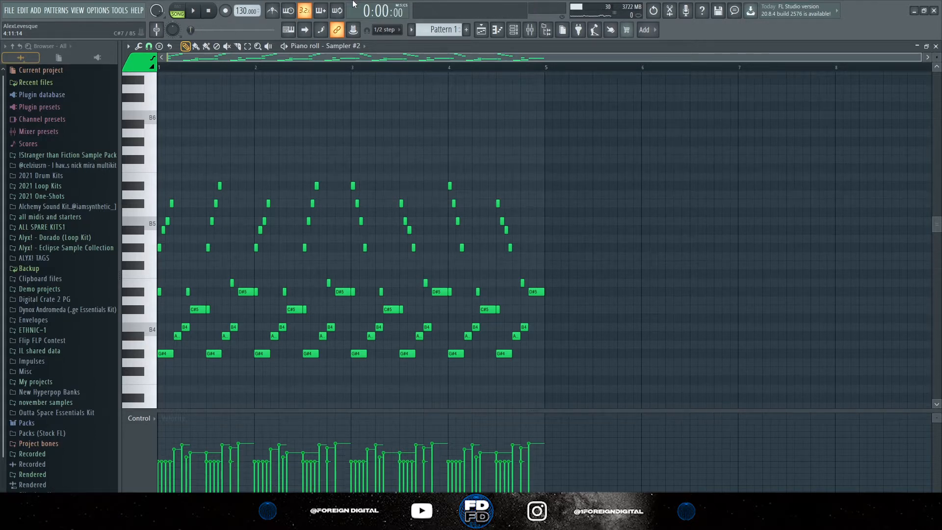
# Highlight the lower melody notes of the first bar in the piano roll to examine their pattern.
pyautogui.scroll(3, 128, 281)
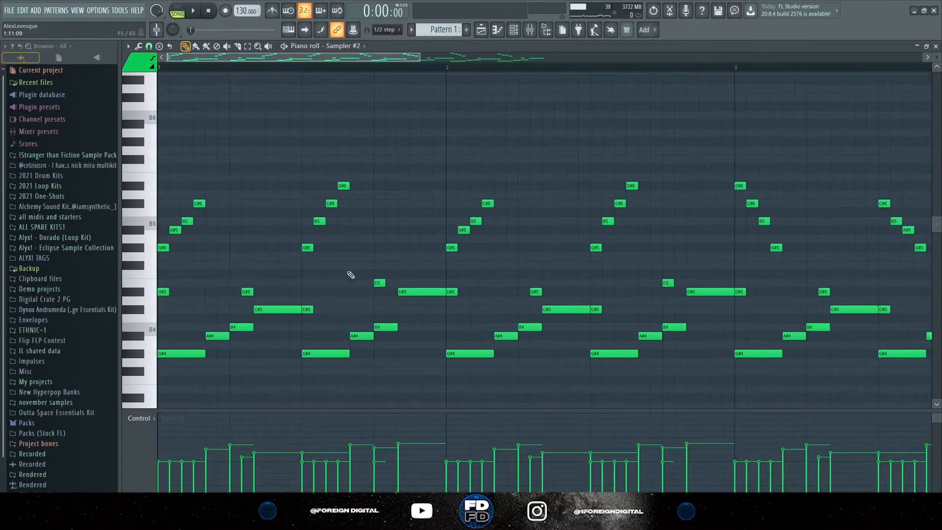
pyautogui.moveTo(417, 275); pyautogui.dragTo(172, 368)
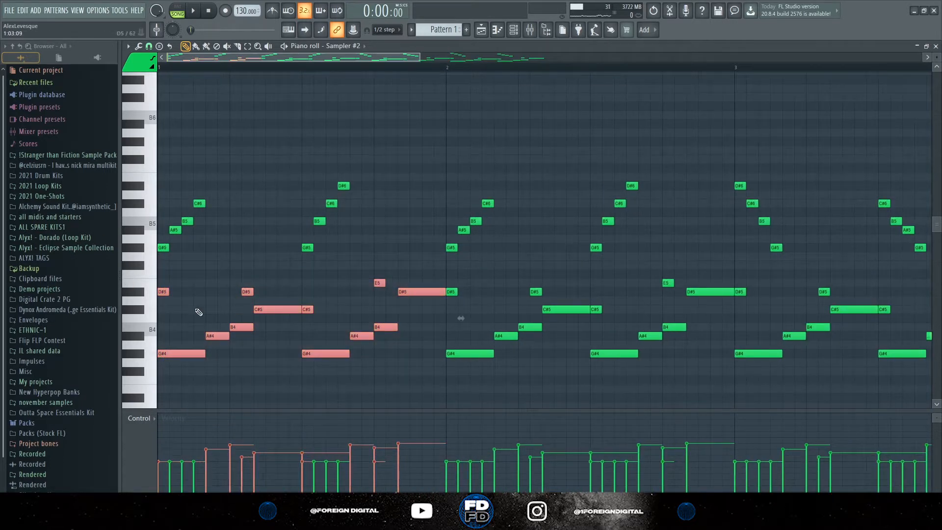
pyautogui.click(197, 353)
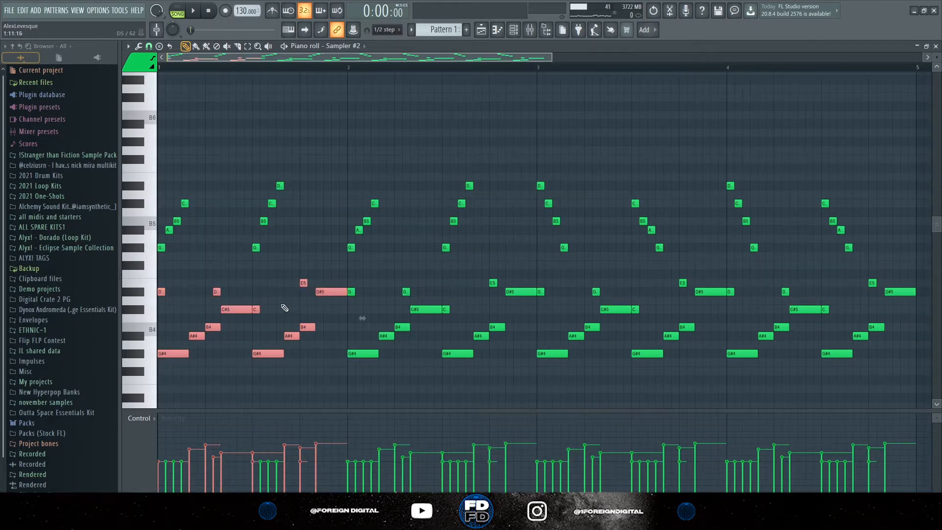
pyautogui.scroll(-2, 280, 285)
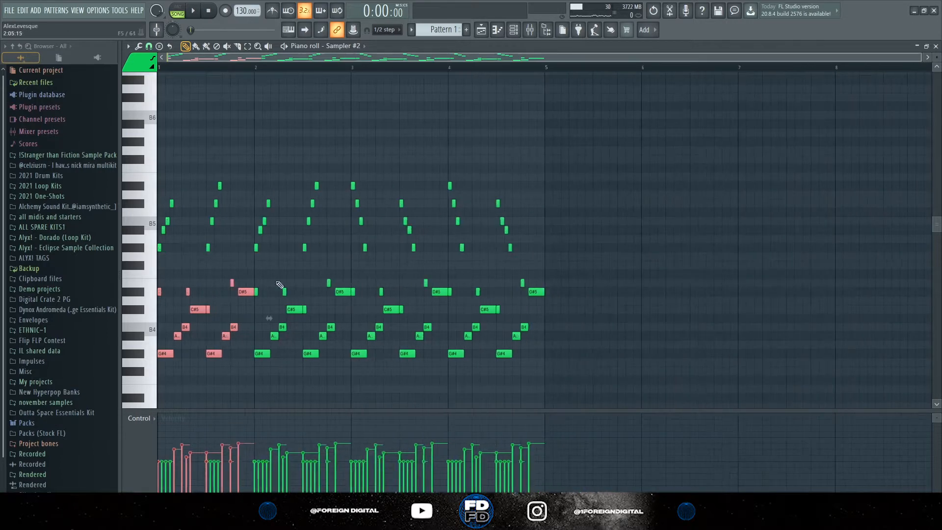
# Examine the upper notes by highlighting the groups in bars 1 and 2, followed by those in bars 3 and 4.
pyautogui.moveTo(226, 173); pyautogui.dragTo(138, 269)
pyautogui.scroll(5, 137, 264)
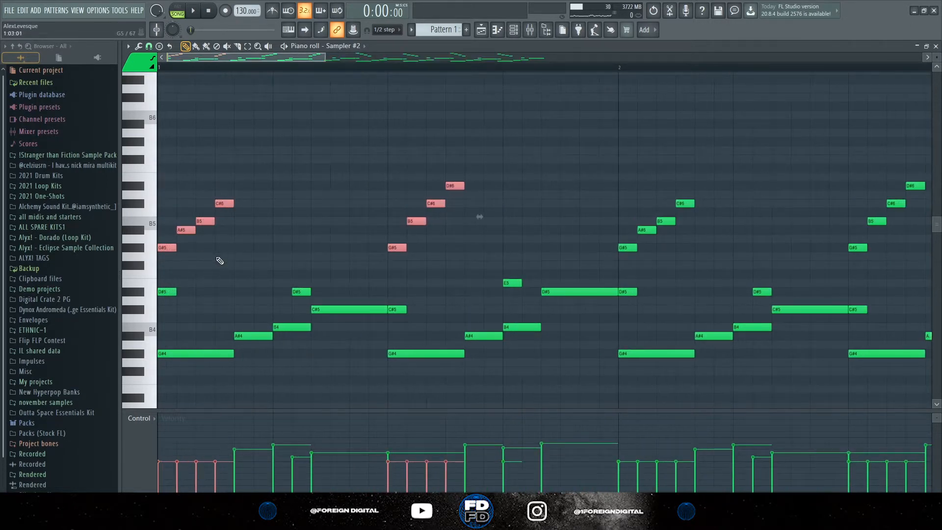
pyautogui.scroll(-5, 424, 269)
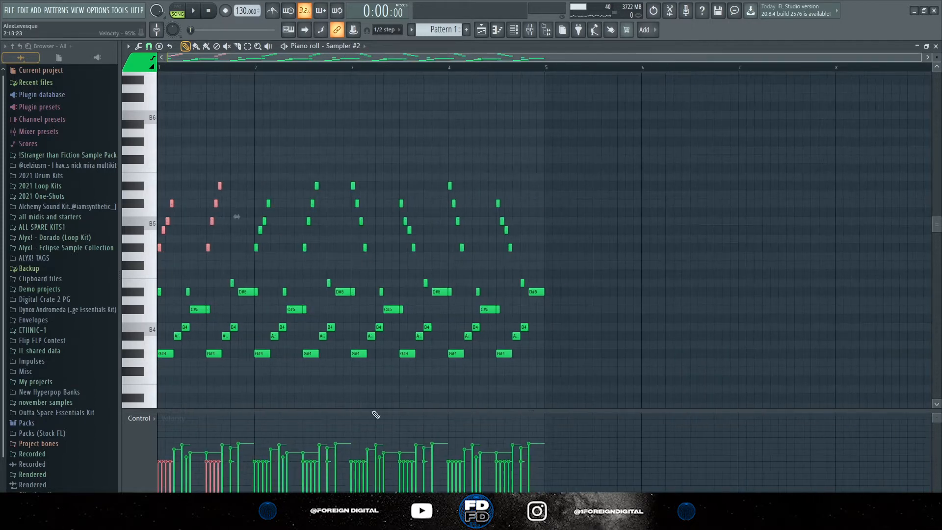
pyautogui.scroll(4, 309, 247)
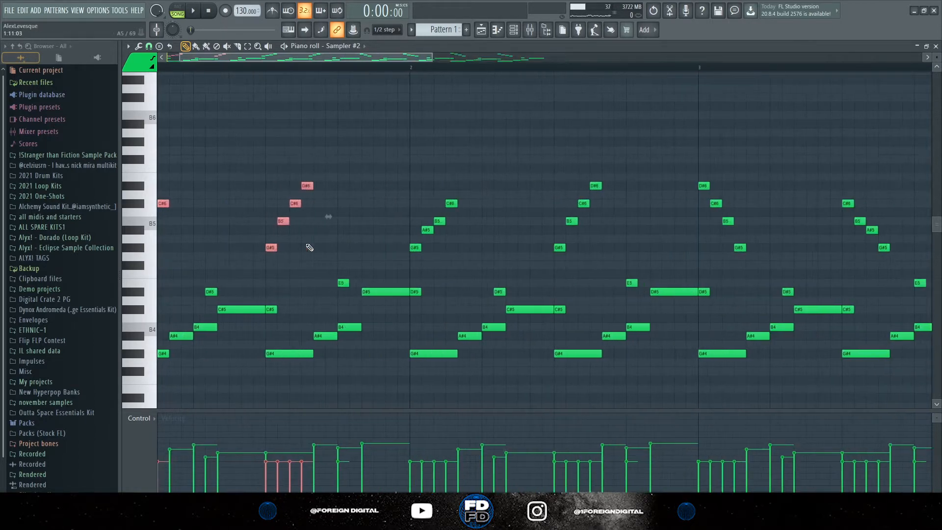
pyautogui.moveTo(472, 187); pyautogui.dragTo(416, 250)
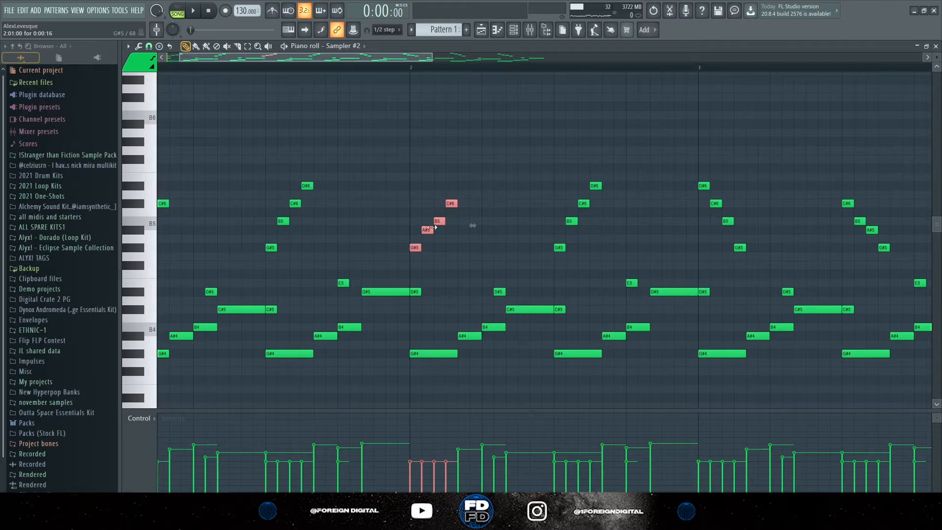
pyautogui.moveTo(626, 173); pyautogui.dragTo(557, 248)
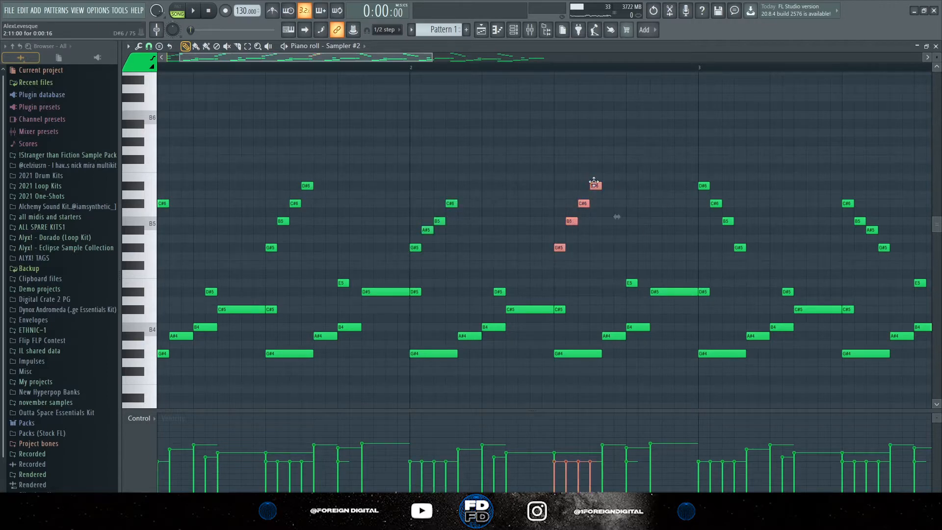
pyautogui.scroll(-3, 595, 184)
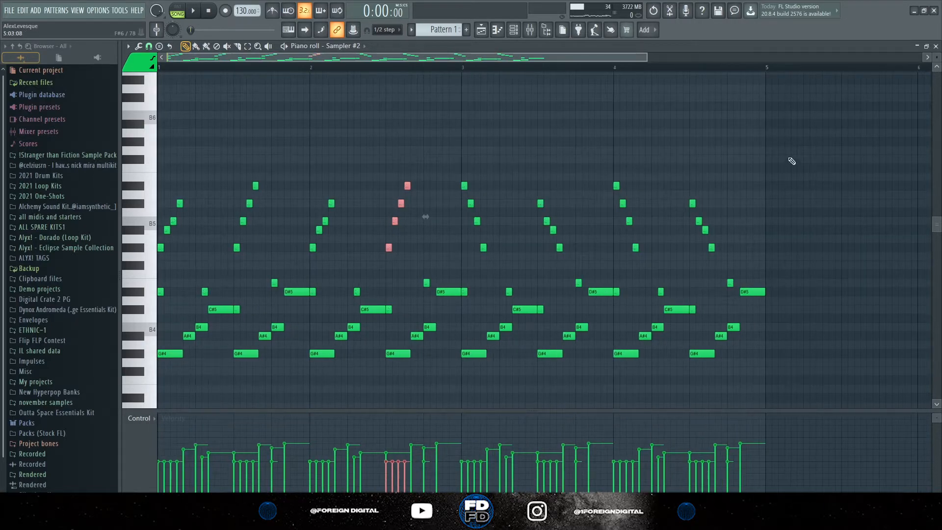
pyautogui.moveTo(790, 157); pyautogui.dragTo(473, 265)
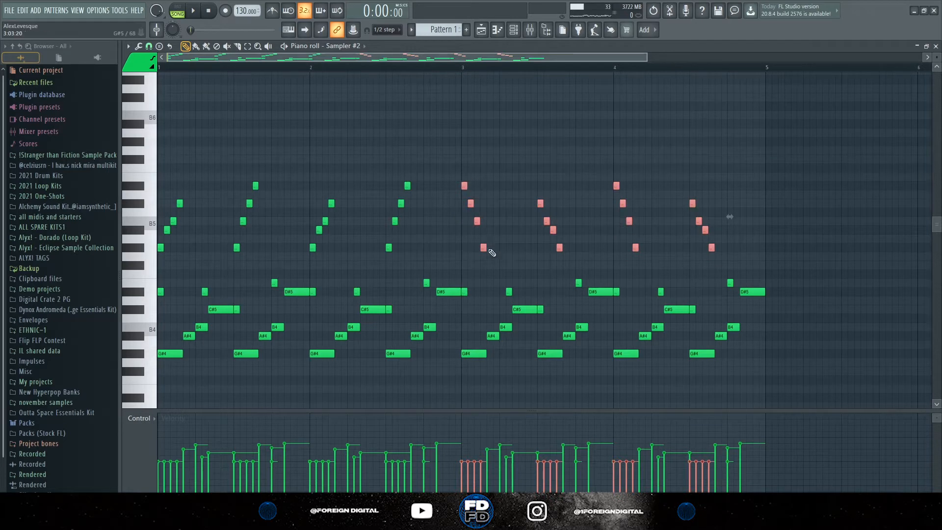
# Play the arrangement in the playlist with the recordings on Track 2 and Track 3.
pyautogui.press('F5')
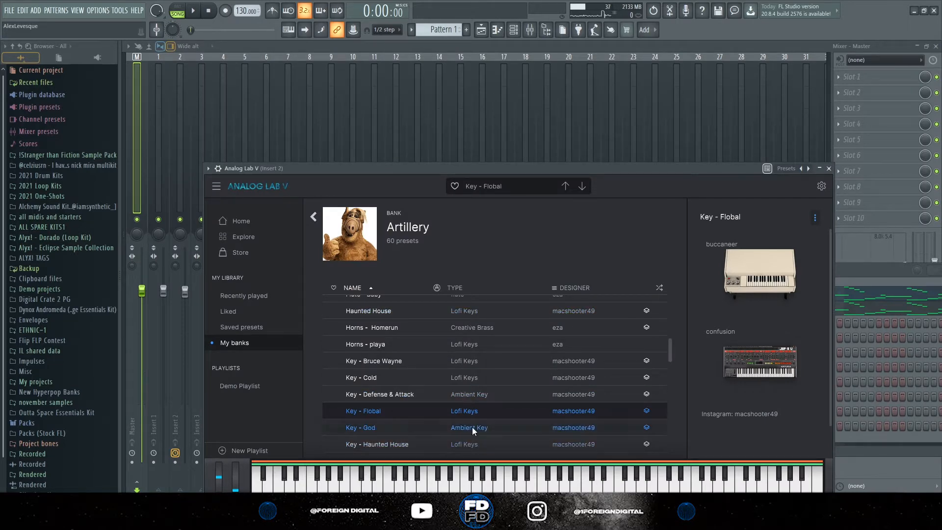
pyautogui.moveTo(820, 331)
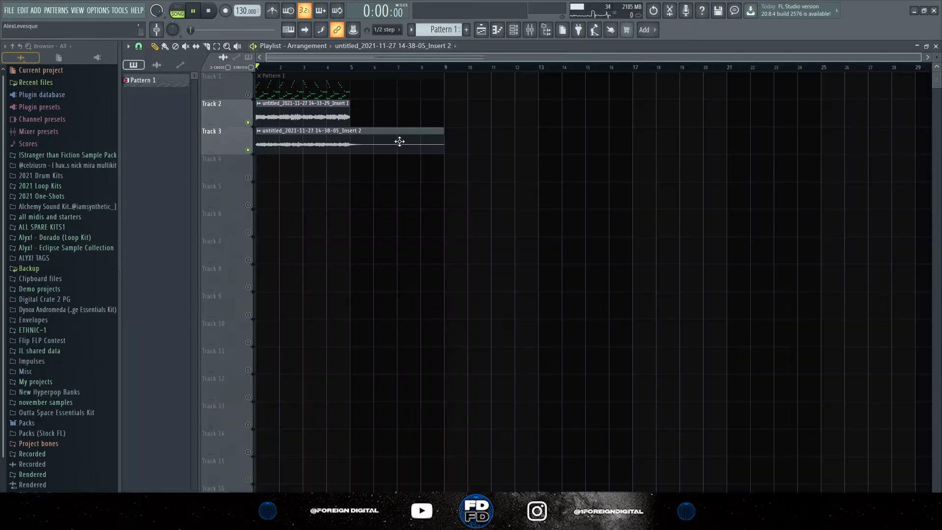
pyautogui.press('space')
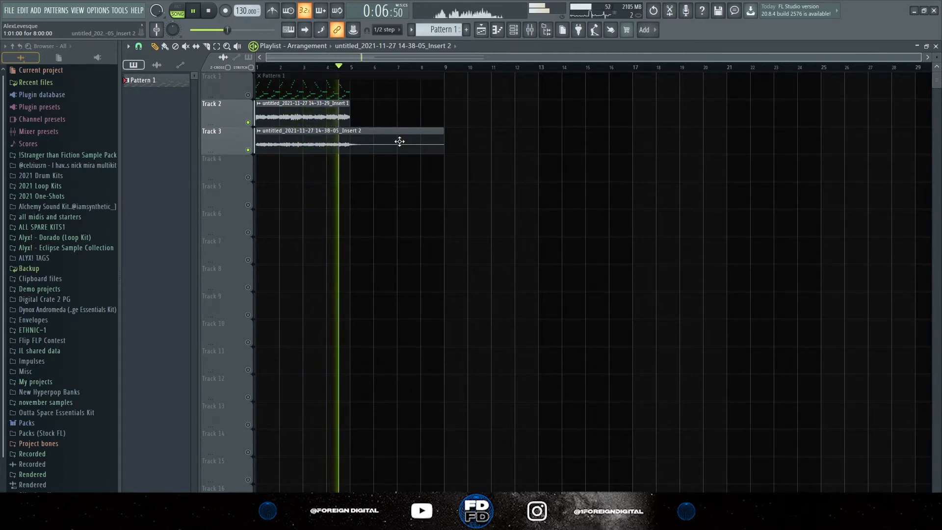
# Listen to the Analog Lab V part and check Insert 3 in the mixer.
pyautogui.press('space')
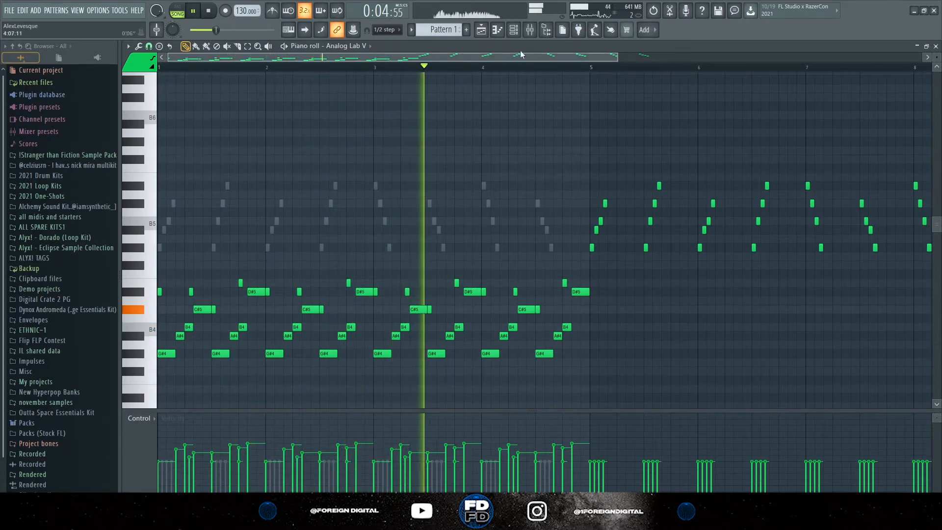
pyautogui.click(530, 31)
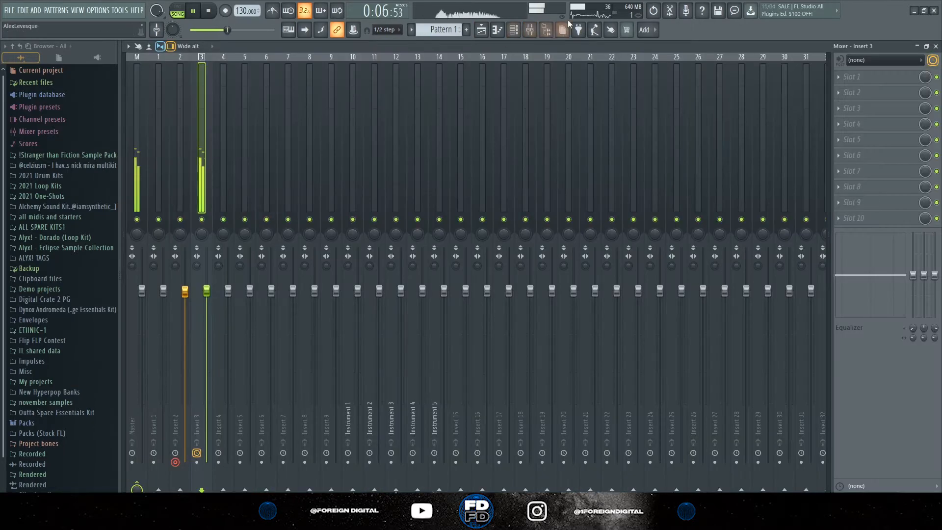
pyautogui.click(530, 30)
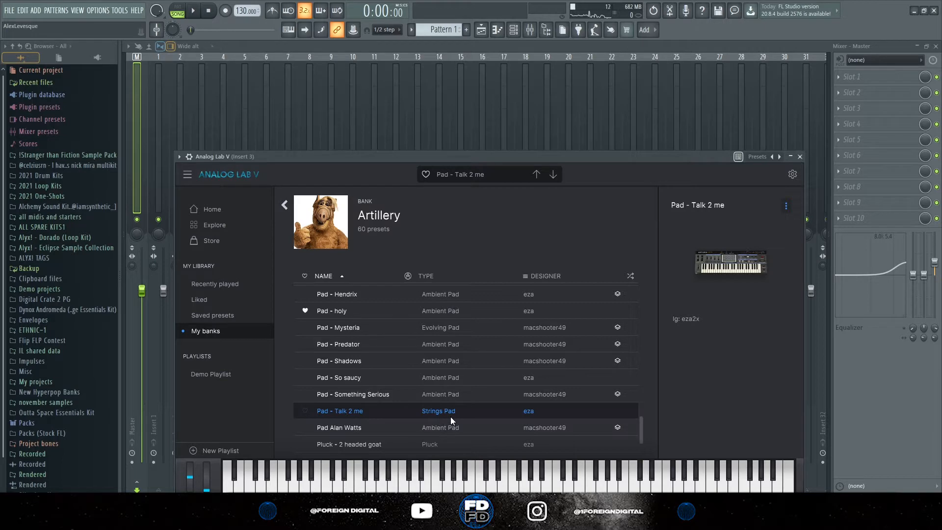
# Open Pattern 1 from the playlist and show its Sampler #2 notes in the piano roll.
pyautogui.click(481, 29)
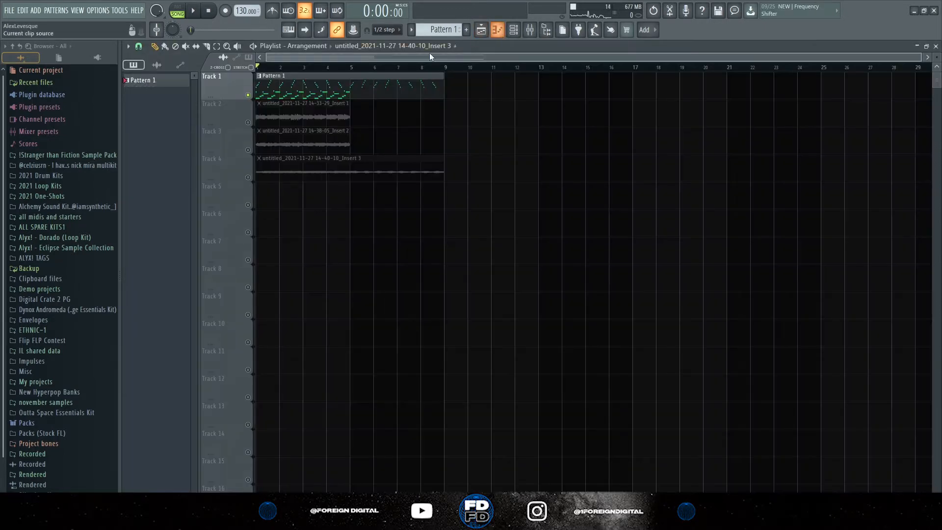
pyautogui.doubleClick(300, 103)
pyautogui.doubleClick(309, 93)
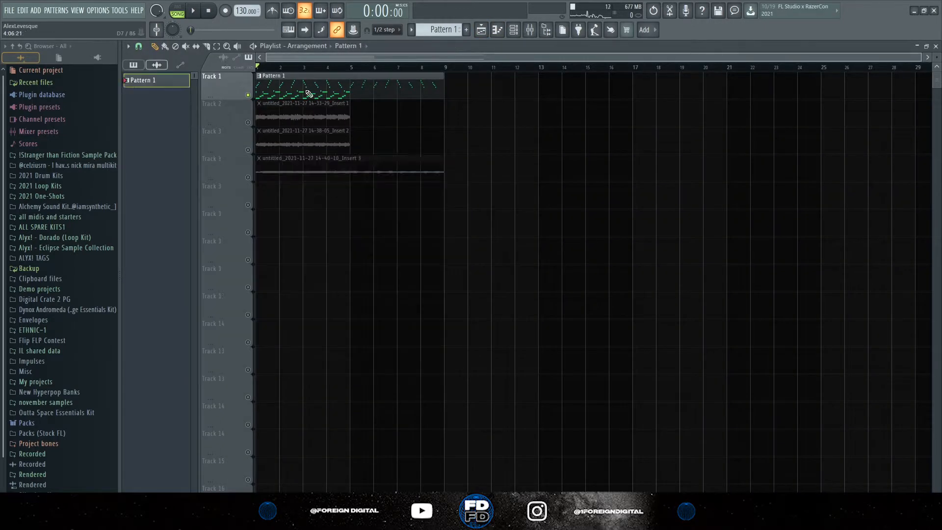
pyautogui.click(382, 69)
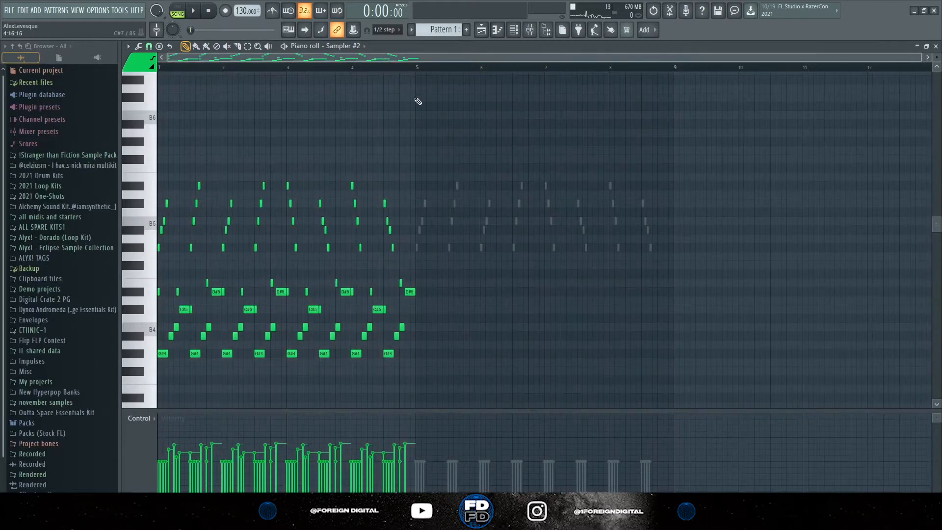
# Swap the Analog Lab V note groups, placing the high notes in bars 1 to 4 and the low notes in bars 5 to 8.
pyautogui.middleClick(420, 104)
pyautogui.click(449, 138)
pyautogui.moveTo(426, 277); pyautogui.dragTo(159, 372)
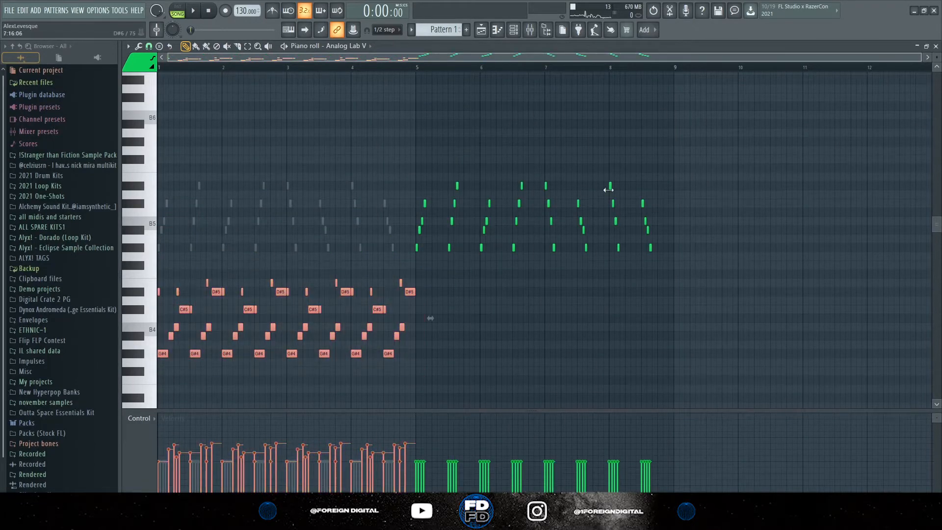
pyautogui.moveTo(697, 174); pyautogui.dragTo(703, 257)
pyautogui.hotkey('ctrl', 's')
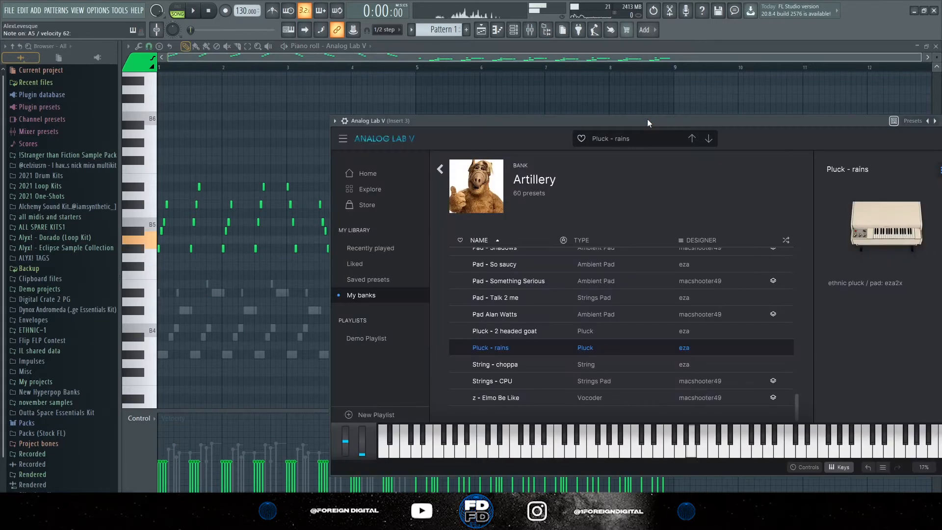
# Return from the Analog Lab V window to the piano roll and play the swapped notes.
pyautogui.click(491, 82)
pyautogui.rightClick(492, 82)
pyautogui.press('space')
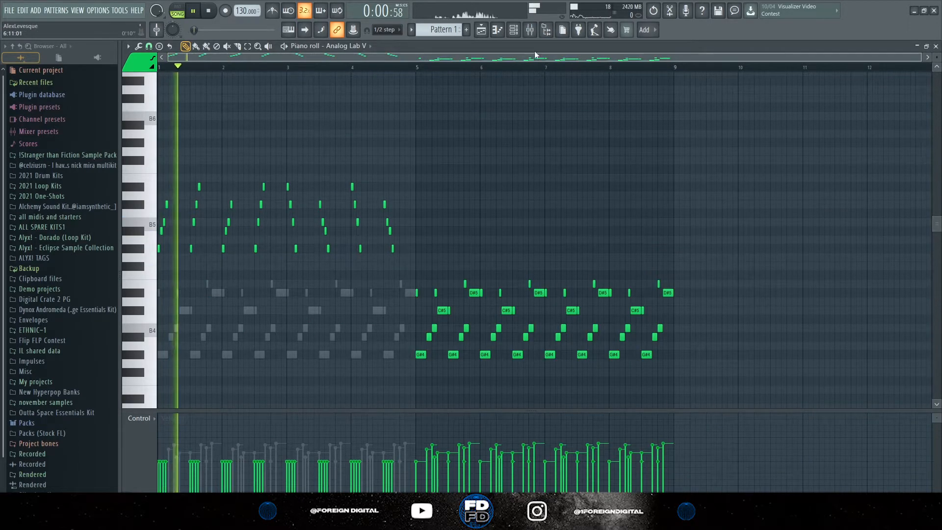
# Load the Portal effect into slot 3 of mixer track Insert 3.
pyautogui.click(534, 32)
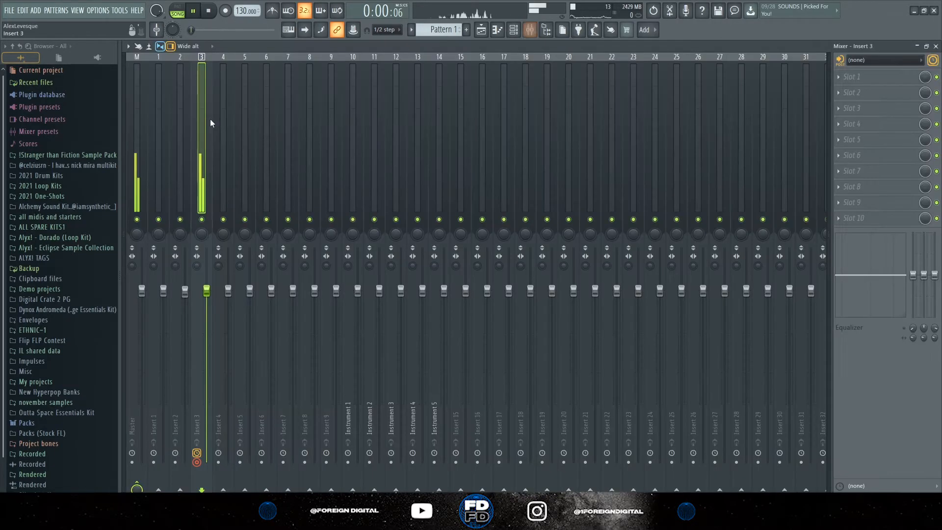
pyautogui.click(851, 108)
pyautogui.click(795, 123)
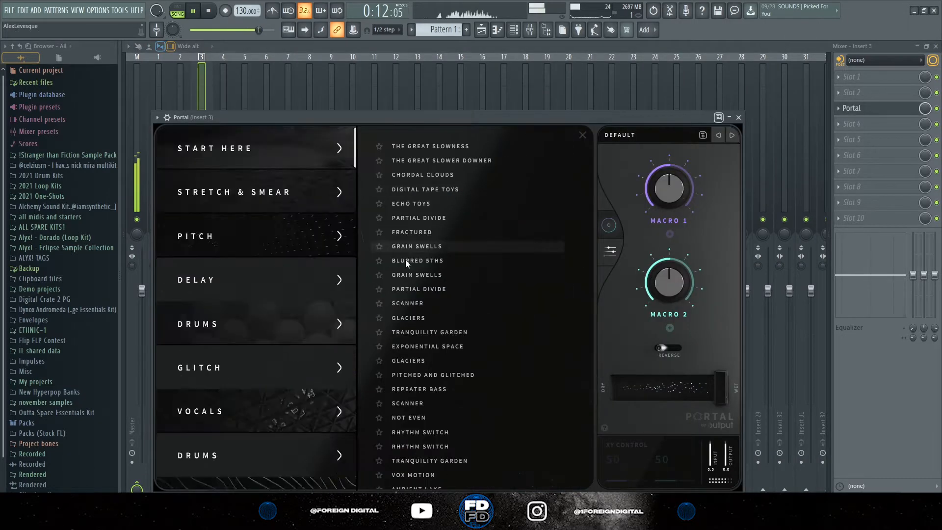
# Load the FRANKERS preset from the ALYX! - PORTAL BANK and show Portal's grain controls.
pyautogui.scroll(-5, 285, 298)
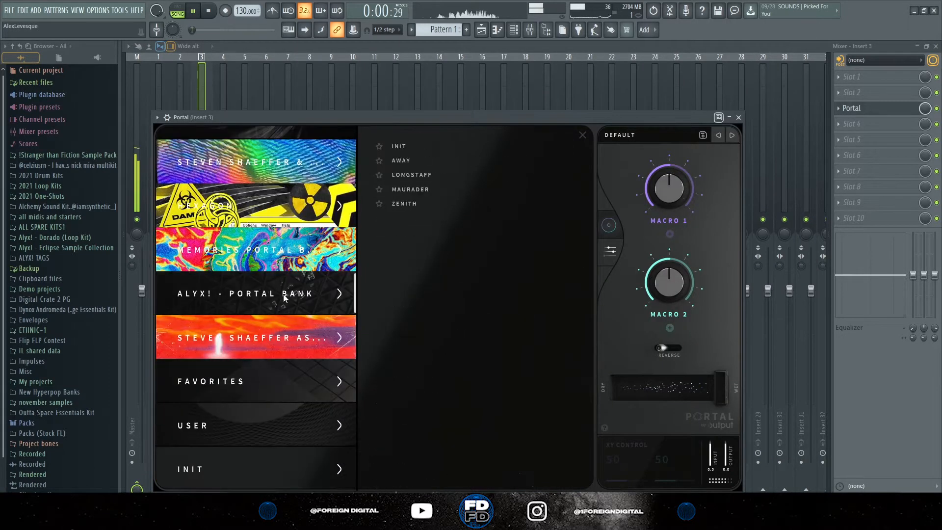
pyautogui.click(285, 298)
pyautogui.click(437, 204)
pyautogui.click(613, 253)
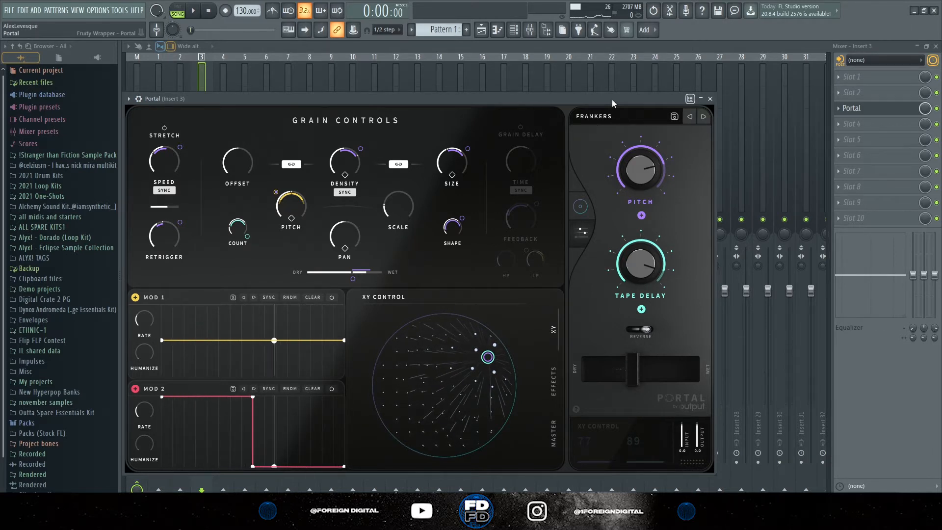
# Compare Portal's dry/wet mix at 0 and 53 percent during playback, and return it to about the preset's level.
pyautogui.moveTo(633, 369); pyautogui.dragTo(589, 369)
pyautogui.press('space')
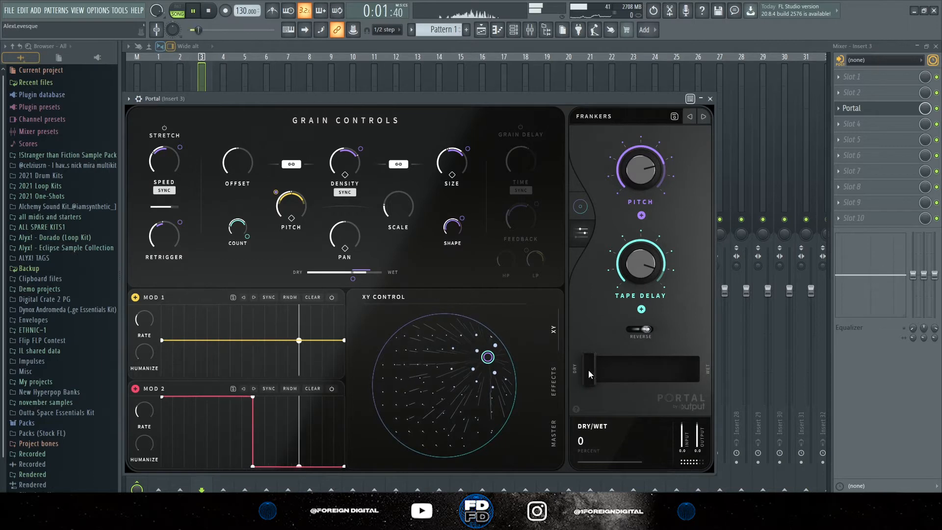
pyautogui.moveTo(589, 373); pyautogui.dragTo(641, 376)
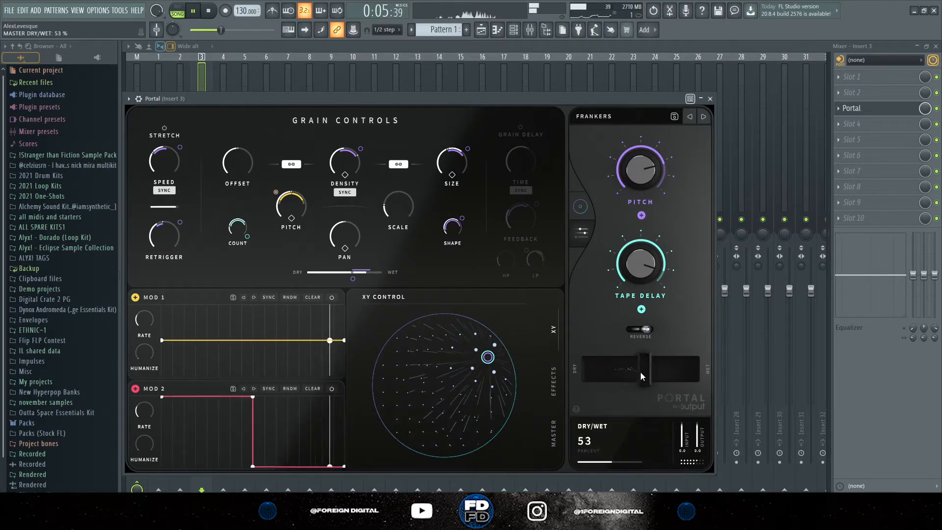
pyautogui.press('space')
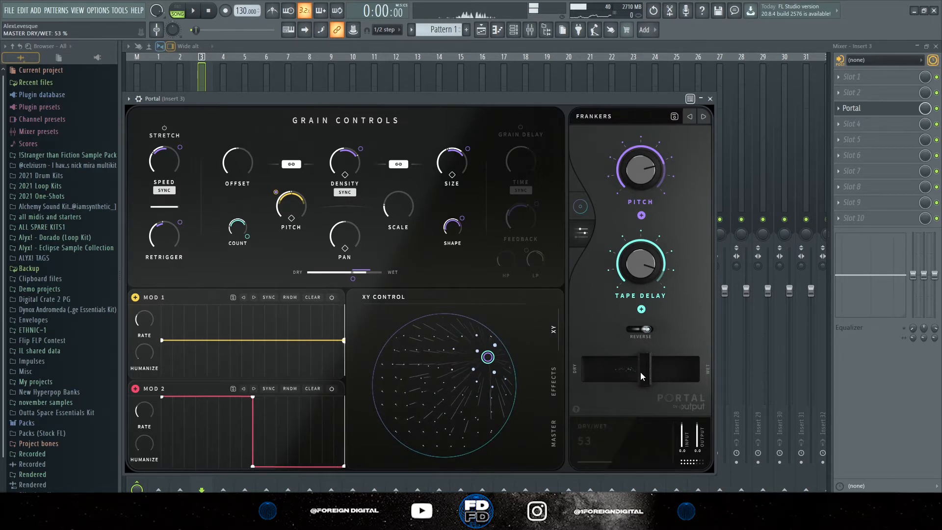
pyautogui.moveTo(640, 372); pyautogui.dragTo(633, 369)
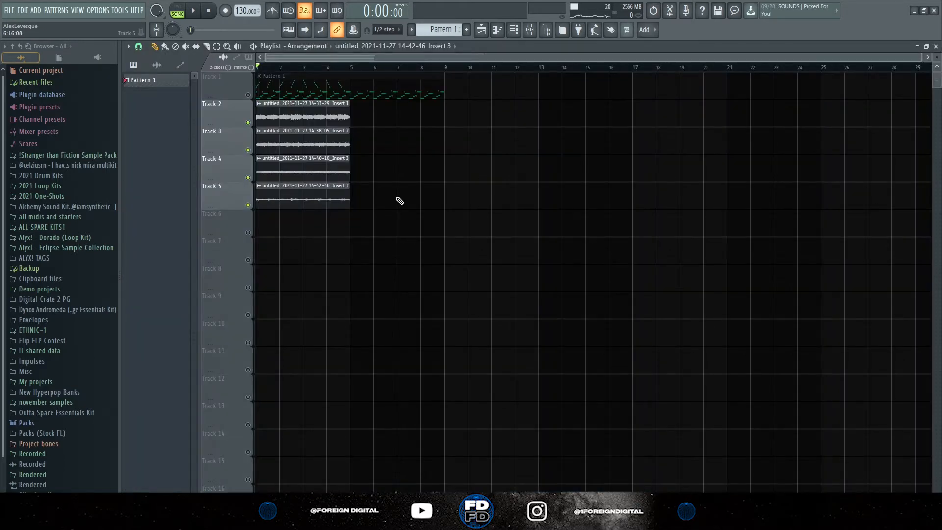
# Play back the four layered clips and load Murda Melodies, Pitchwheel and LFOTool into slots 6, 8 and 10 of mixer track Insert 1.
pyautogui.press('space')
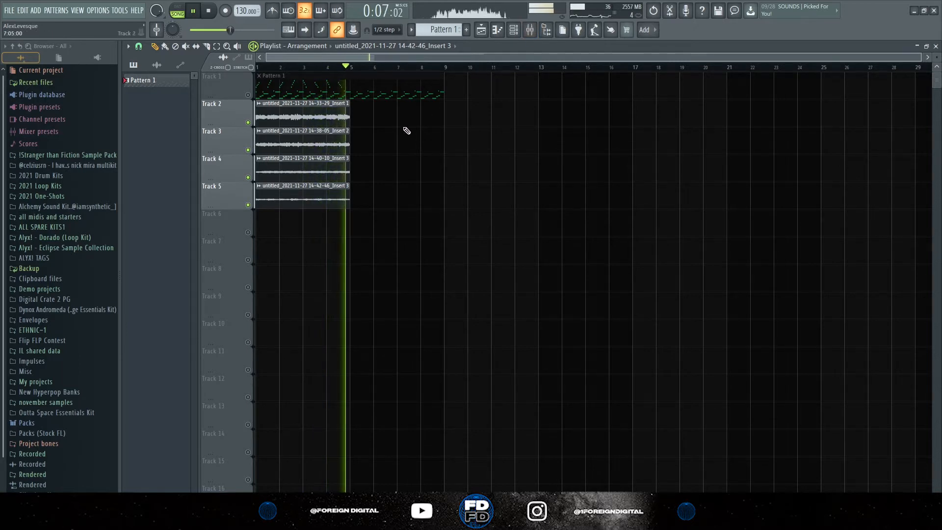
pyautogui.press('space')
pyautogui.press('F9')
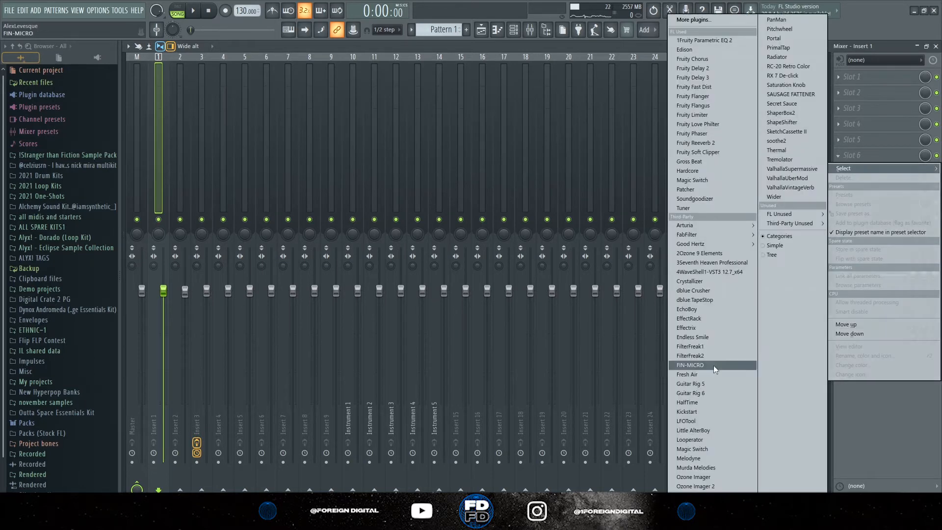
pyautogui.click(713, 468)
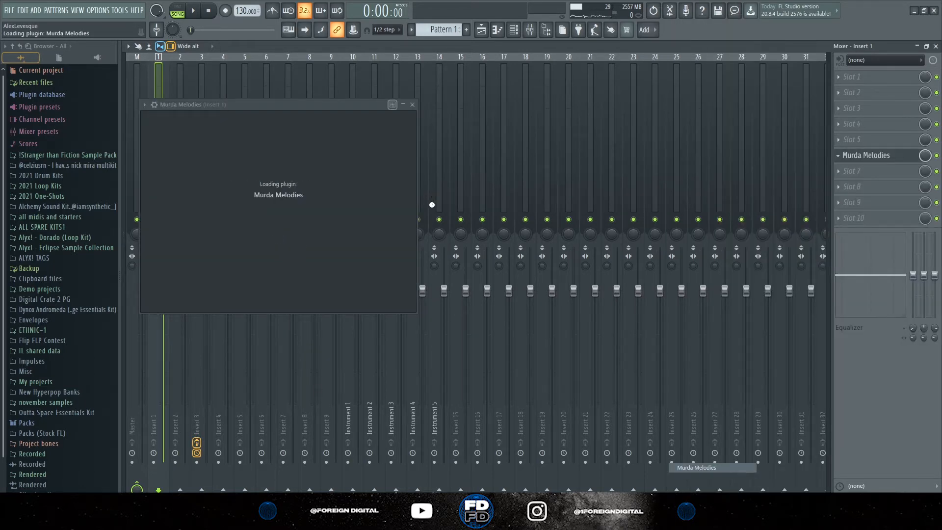
pyautogui.press('space')
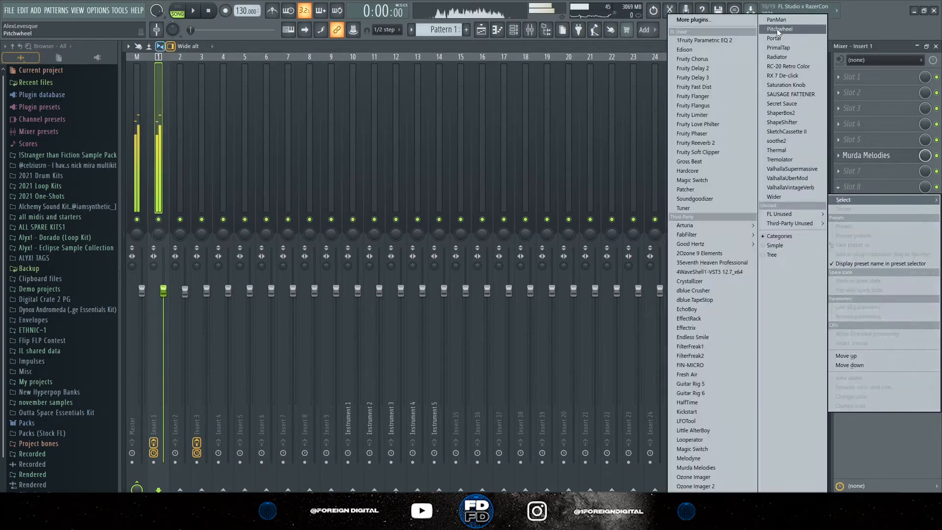
pyautogui.click(778, 29)
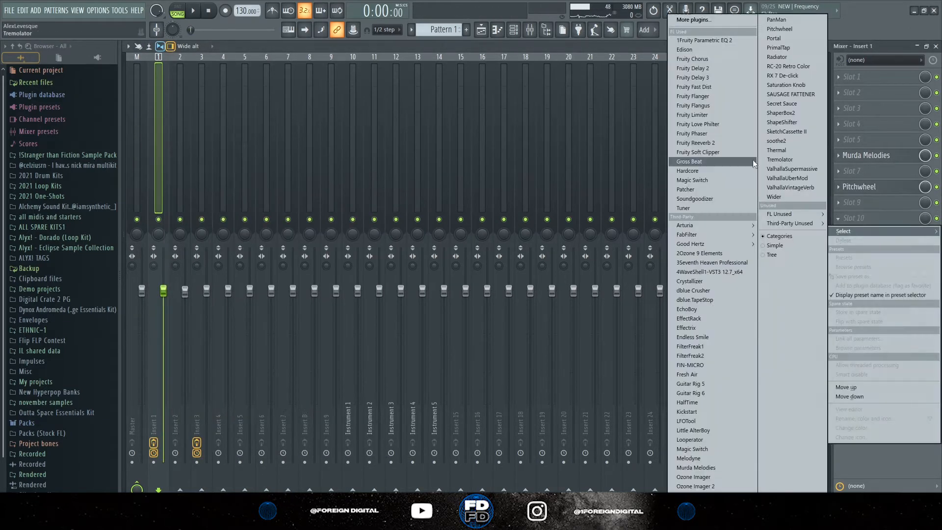
pyautogui.click(686, 421)
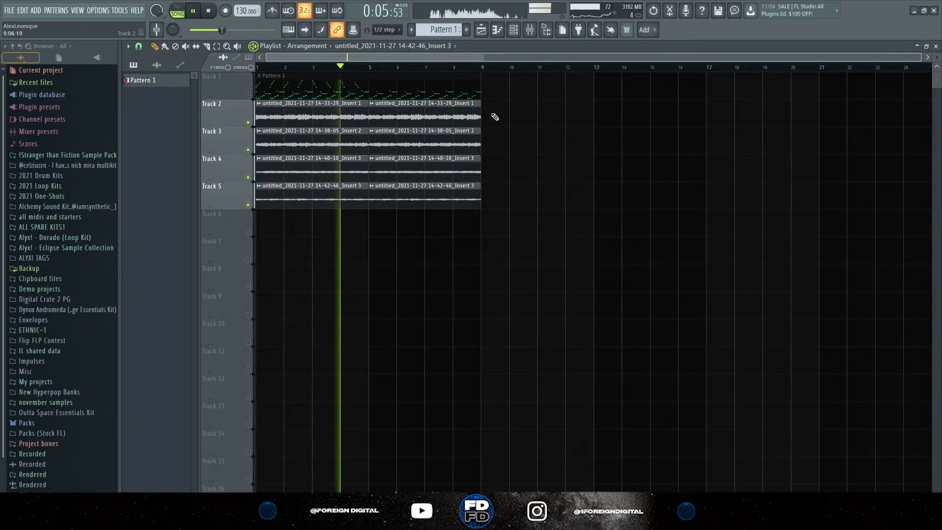
# Duplicate the Track 2 to 5 audio clips past bar 9 and delete some copies to leave staggered layer variations.
pyautogui.moveTo(495, 117); pyautogui.dragTo(426, 196)
pyautogui.hotkey('ctrl', 'b')
pyautogui.hotkey('ctrl', 'b')
pyautogui.scroll(-2, 495, 148)
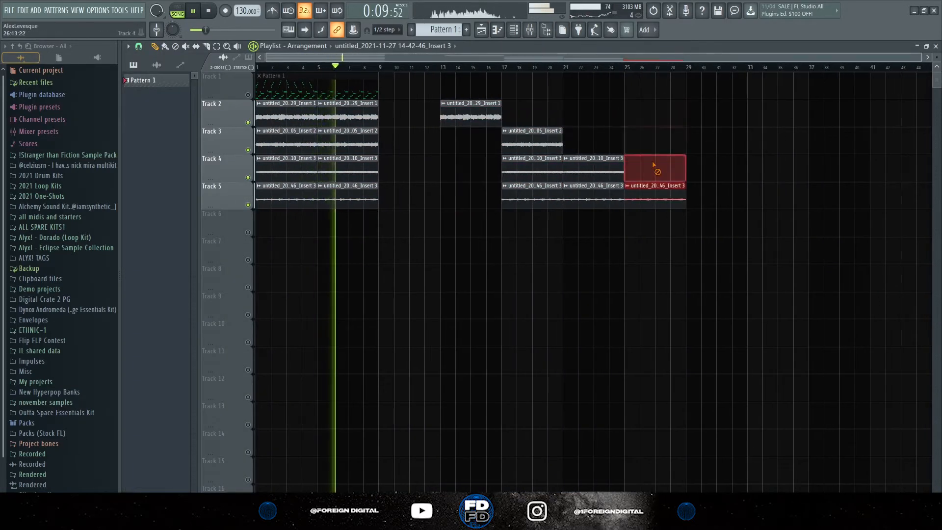
pyautogui.rightClick(655, 170)
pyautogui.moveTo(540, 147); pyautogui.dragTo(622, 170)
pyautogui.moveTo(643, 193); pyautogui.dragTo(689, 192)
pyautogui.press('space')
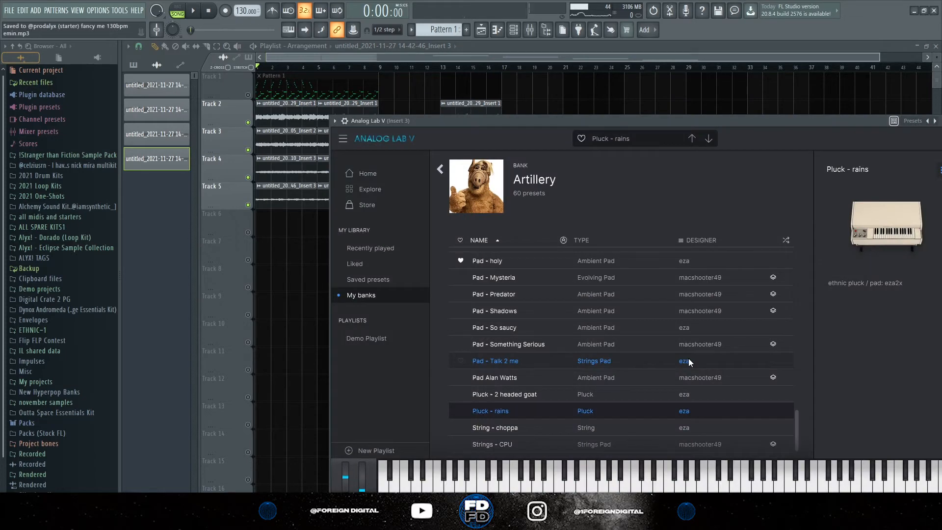
# Start saving the project under a new name, with All samples flps 2021 as the destination folder.
pyautogui.hotkey('ctrl', 'shift', 's')
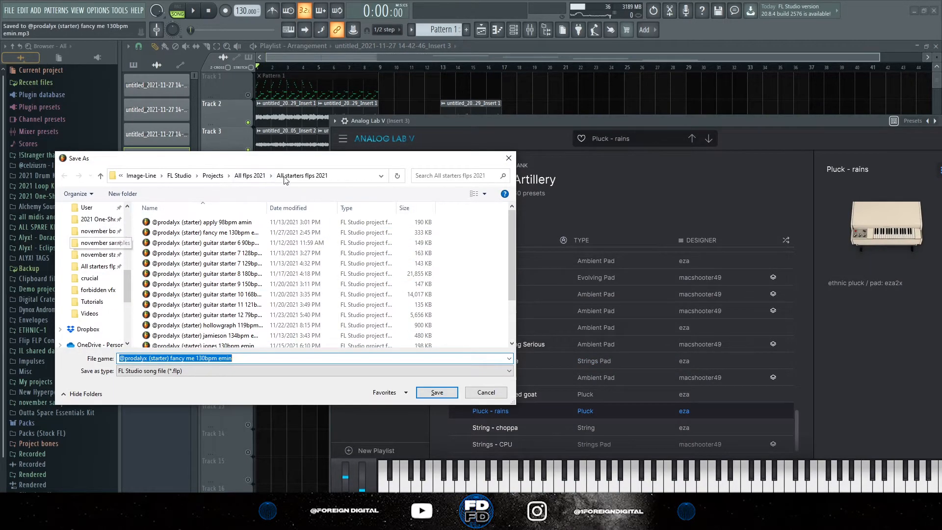
pyautogui.click(250, 175)
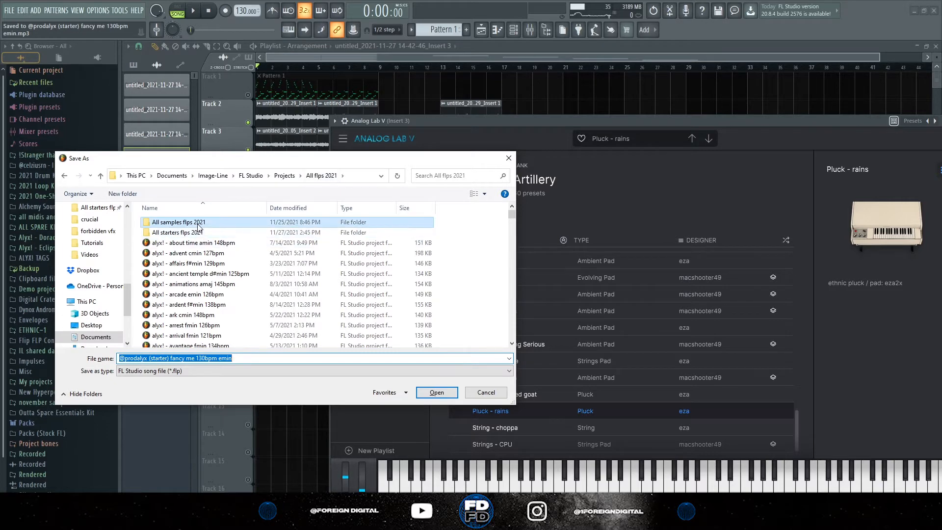
pyautogui.doubleClick(179, 222)
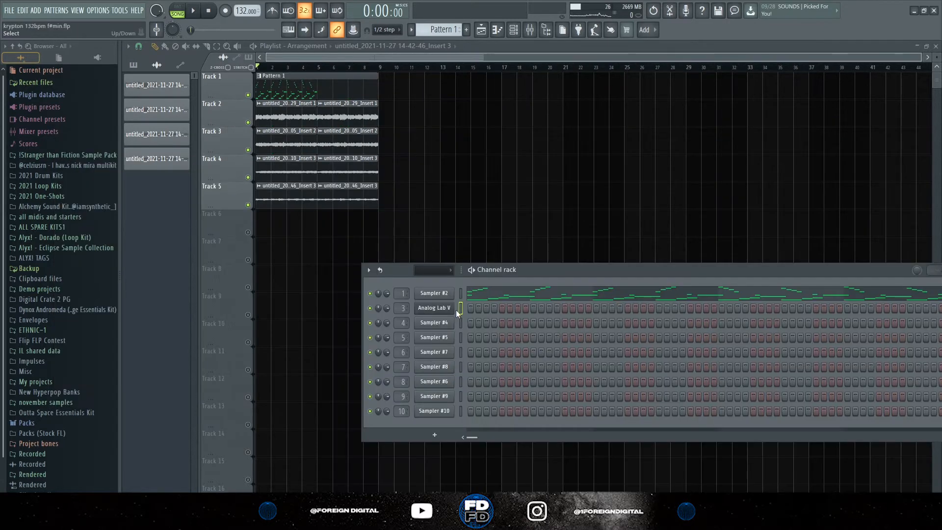
# Write an Analog Lab V bass phrase with F#3 held about one and a half bars and a short C#3 leading into bar 3.
pyautogui.click(459, 310)
pyautogui.press('space')
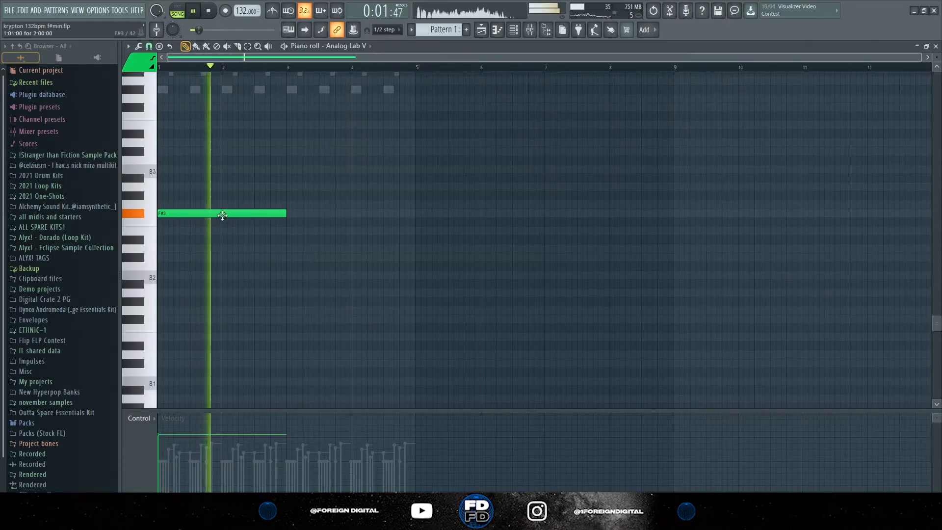
pyautogui.scroll(2, 222, 216)
pyautogui.press('space')
pyautogui.moveTo(351, 215); pyautogui.dragTo(397, 318)
pyautogui.click(326, 258)
pyautogui.press('space')
pyautogui.hotkey('ctrl', 'l')
pyautogui.rightClick(407, 214)
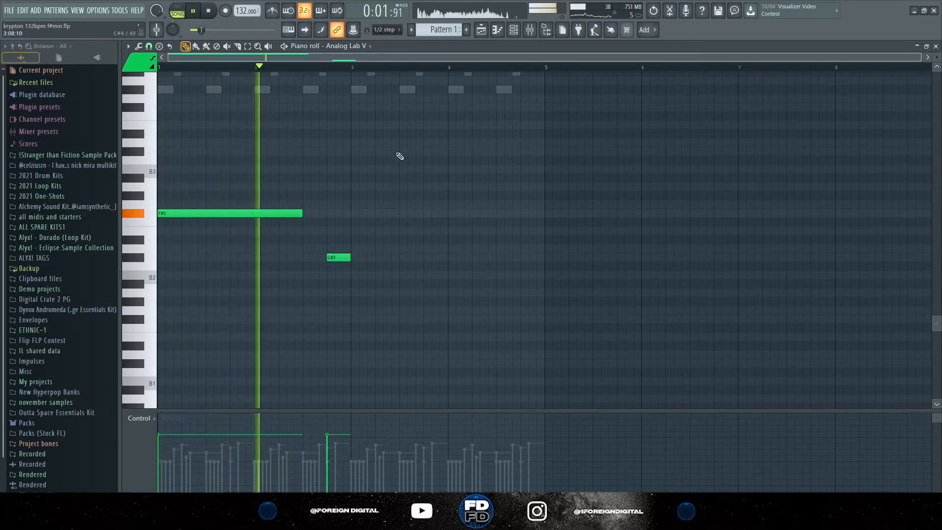
# Repeat the two-bar bass phrase across bars 3 and 4.
pyautogui.hotkey('ctrl', 'b')
pyautogui.click(536, 169)
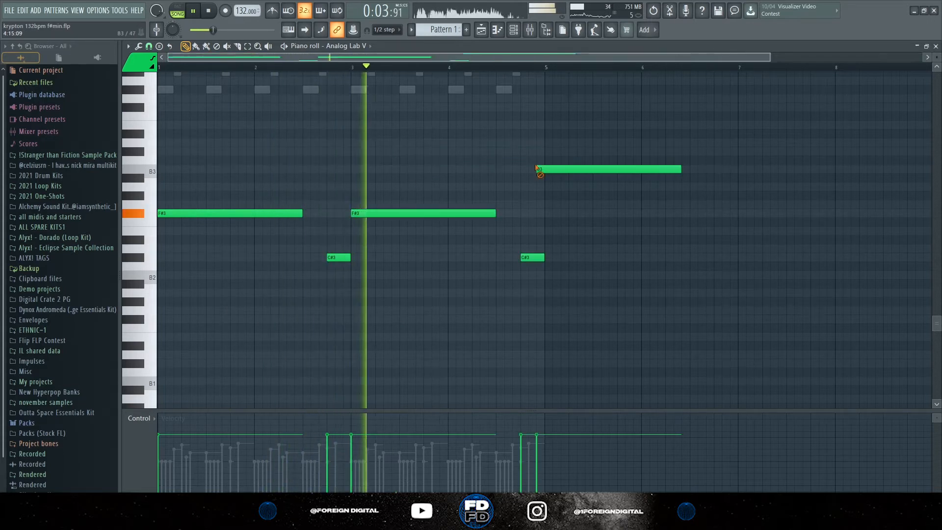
pyautogui.rightClick(536, 169)
# Shorten the C#3 at the end of bar 4 and fill the remaining gap up to bar 5 with a short C#4.
pyautogui.keyDown('ctrl'); pyautogui.scroll(3, 543, 256); pyautogui.keyUp('ctrl')
pyautogui.moveTo(542, 257)
pyautogui.mouseDown()
pyautogui.moveTo(513, 266)
pyautogui.moveTo(532, 257)
pyautogui.mouseUp()
pyautogui.hotkey('ctrl', 'b')
pyautogui.press('space')
pyautogui.hotkey('ctrl', 'Up')
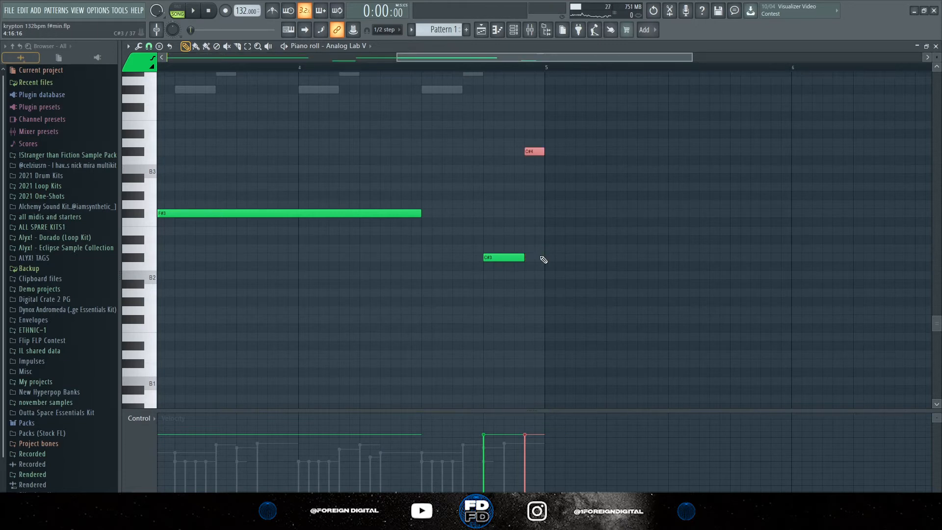
pyautogui.click(549, 258)
pyautogui.rightClick(553, 260)
# Duplicate the four-bar bass phrase across bars 5 to 8 and raise every note's velocity to maximum.
pyautogui.keyDown('ctrl'); pyautogui.scroll(-5, 584, 260); pyautogui.keyUp('ctrl')
pyautogui.hotkey('ctrl', 'b')
pyautogui.keyDown('ctrl'); pyautogui.click(466, 151); pyautogui.keyUp('ctrl')
pyautogui.keyDown('ctrl'); pyautogui.scroll(1, 496, 130); pyautogui.keyUp('ctrl')
pyautogui.press('space')
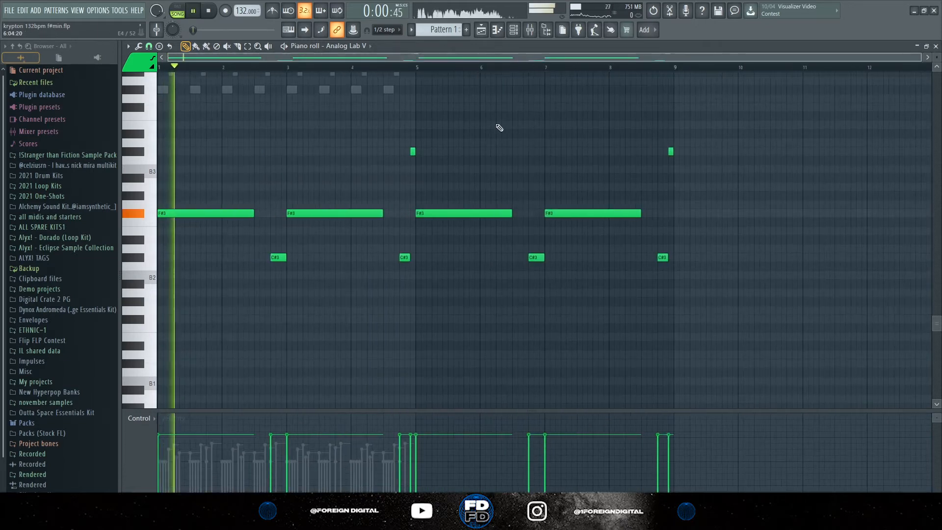
pyautogui.hotkey('ctrl', 'a')
pyautogui.hotkey('ctrl', 'd')
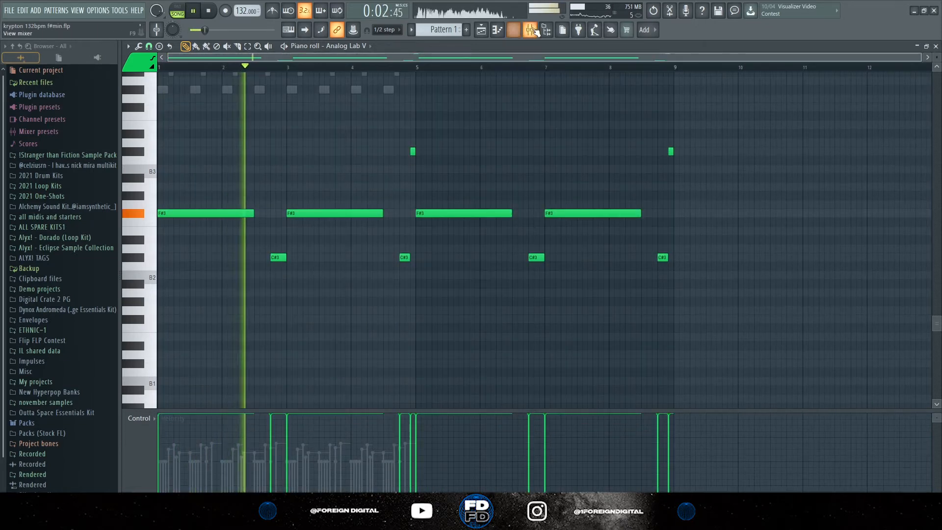
# Load EffectRack into slot 5 of mixer track Insert 2.
pyautogui.press('F9')
pyautogui.click(852, 140)
pyautogui.moveTo(884, 152)
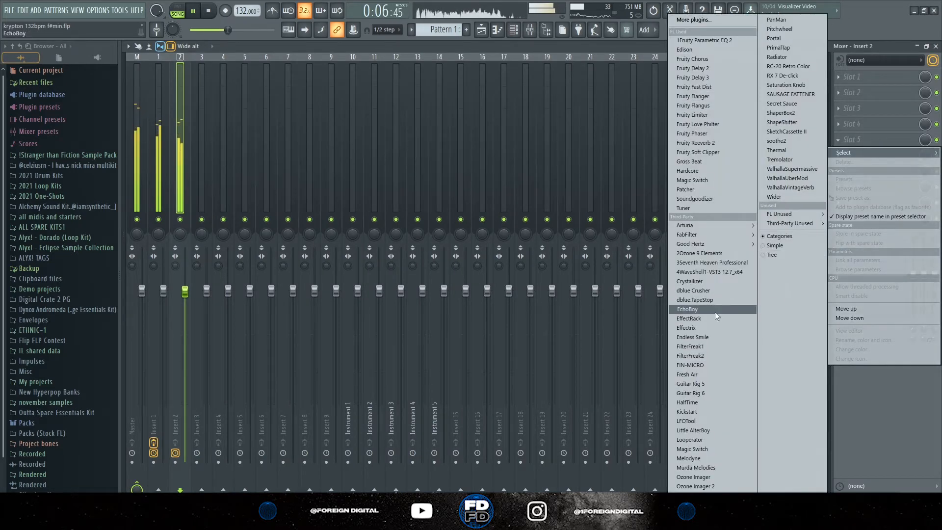
pyautogui.click(705, 319)
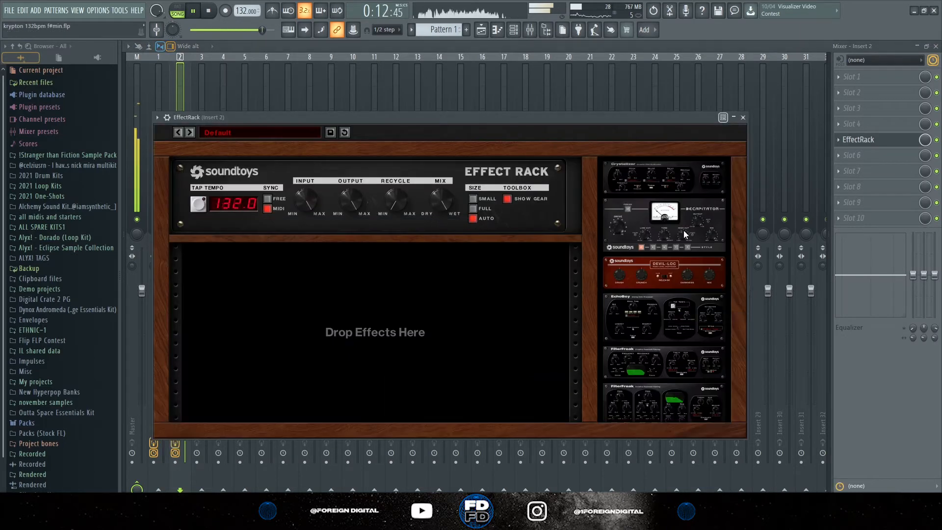
# Add Decapitator to the empty effect rack and adjust its drive.
pyautogui.moveTo(664, 223); pyautogui.dragTo(297, 361)
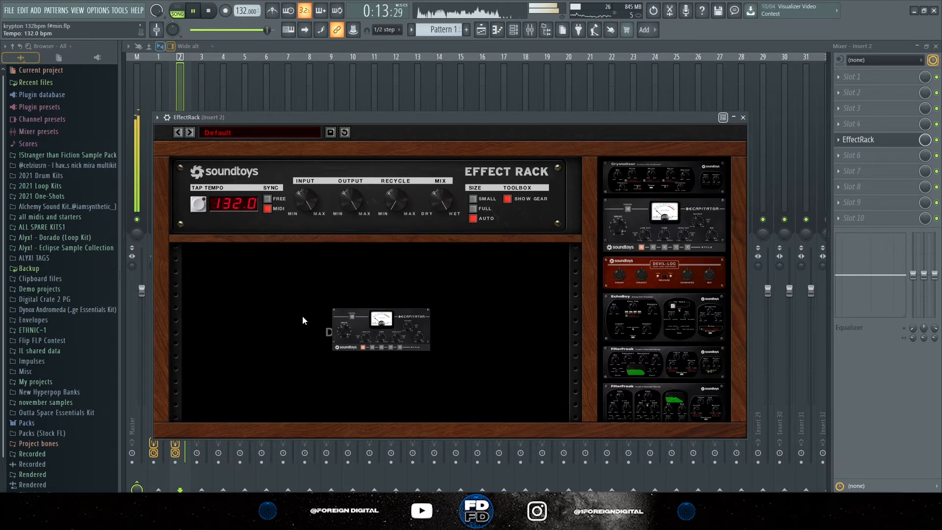
pyautogui.moveTo(303, 321); pyautogui.dragTo(300, 321)
pyautogui.moveTo(230, 347); pyautogui.dragTo(226, 317)
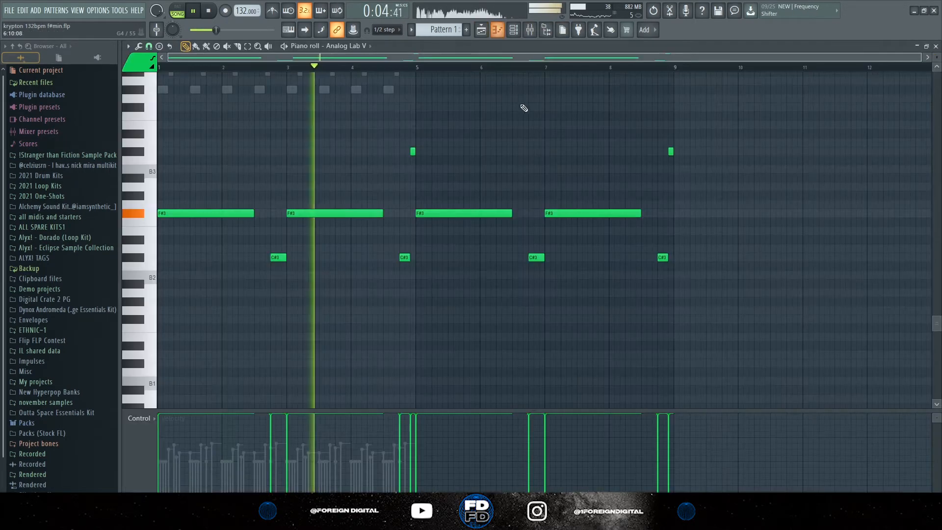
# Turn the end of bar 8 into a rising fill by shortening the C#3, adding a C#4 and moving the last note to F#4.
pyautogui.scroll(6, 652, 252)
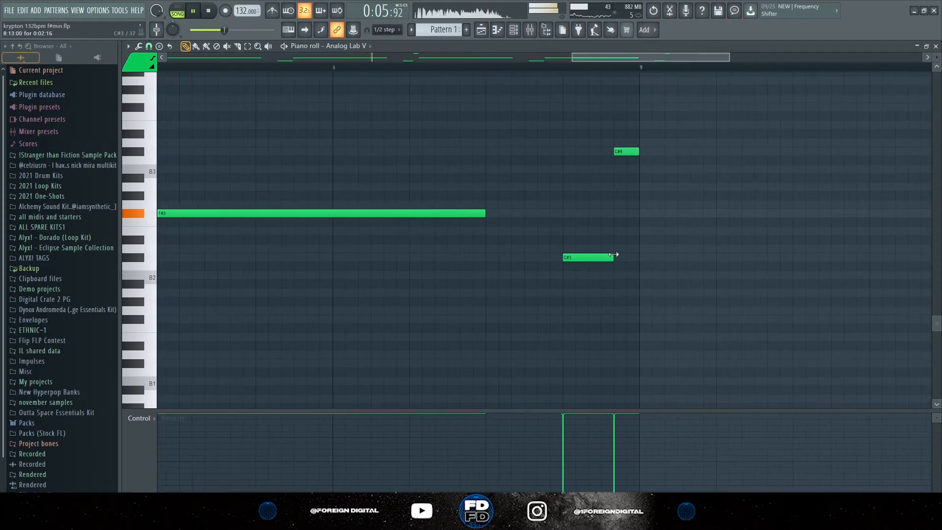
pyautogui.moveTo(617, 257); pyautogui.dragTo(590, 253)
pyautogui.click(601, 152)
pyautogui.moveTo(626, 150); pyautogui.dragTo(628, 102)
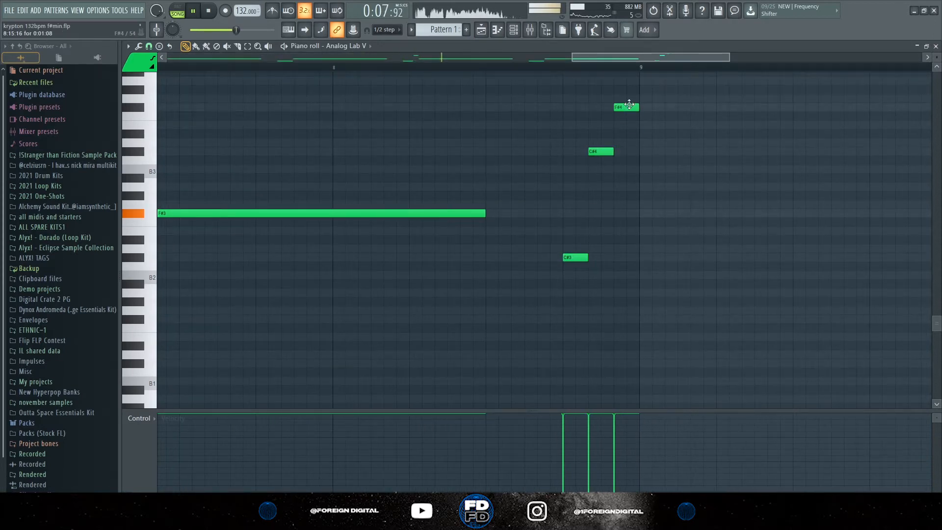
pyautogui.scroll(-5, 626, 100)
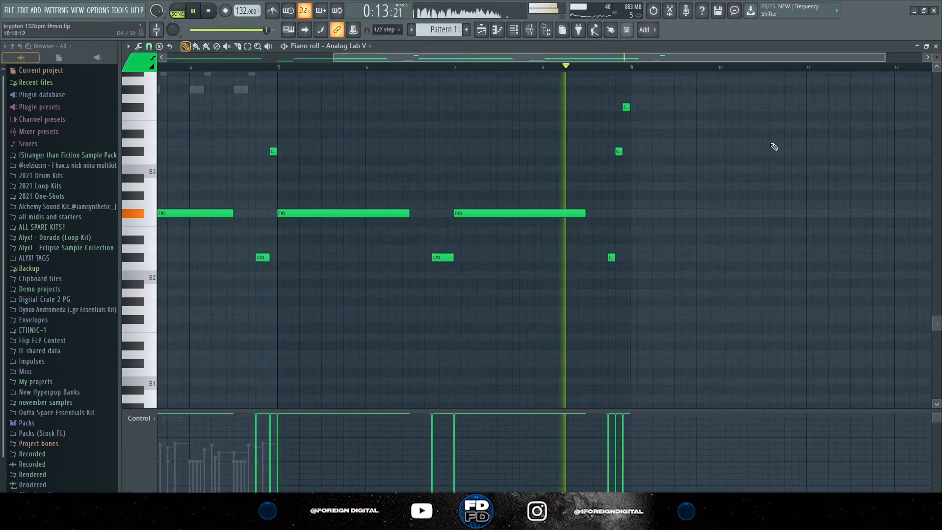
pyautogui.scroll(-3, 774, 146)
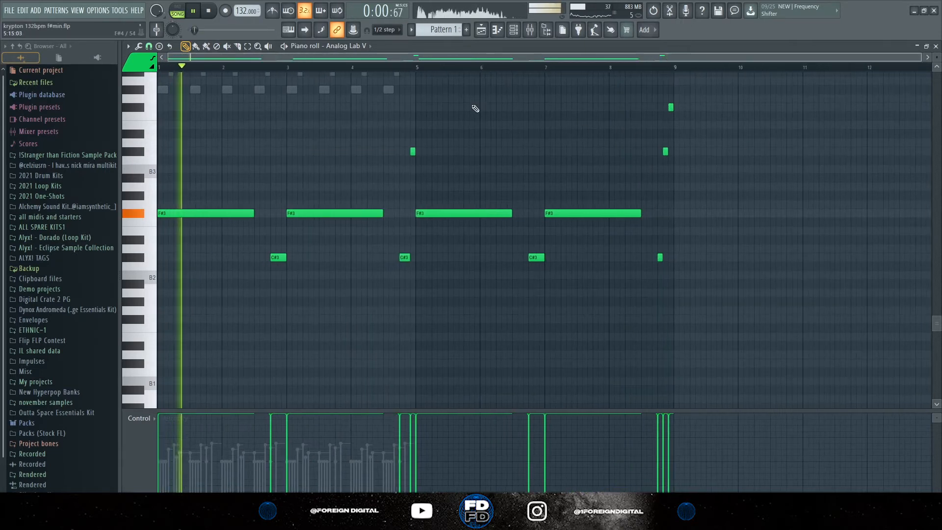
# Examine the bass sound's preset in Analog Lab V and the EffectRack on mixer track Insert 2.
pyautogui.click(297, 71)
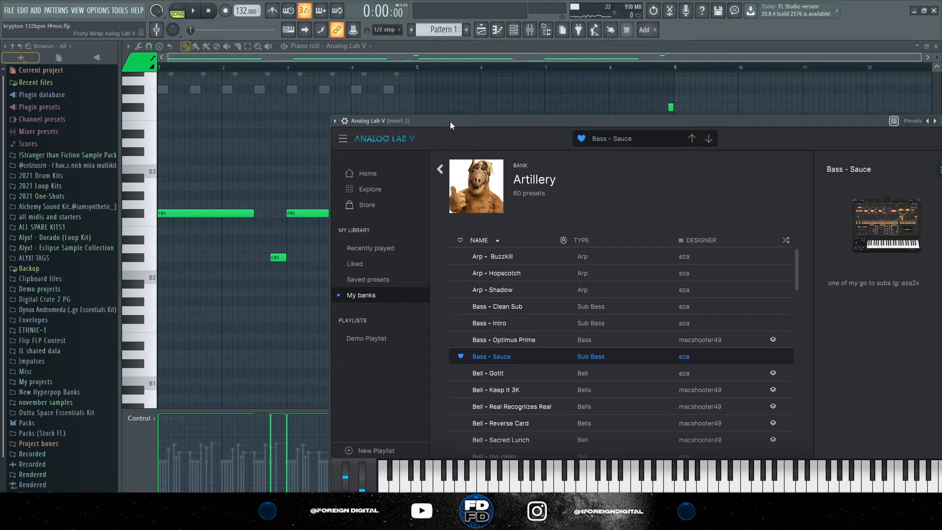
pyautogui.moveTo(465, 125); pyautogui.dragTo(440, 143)
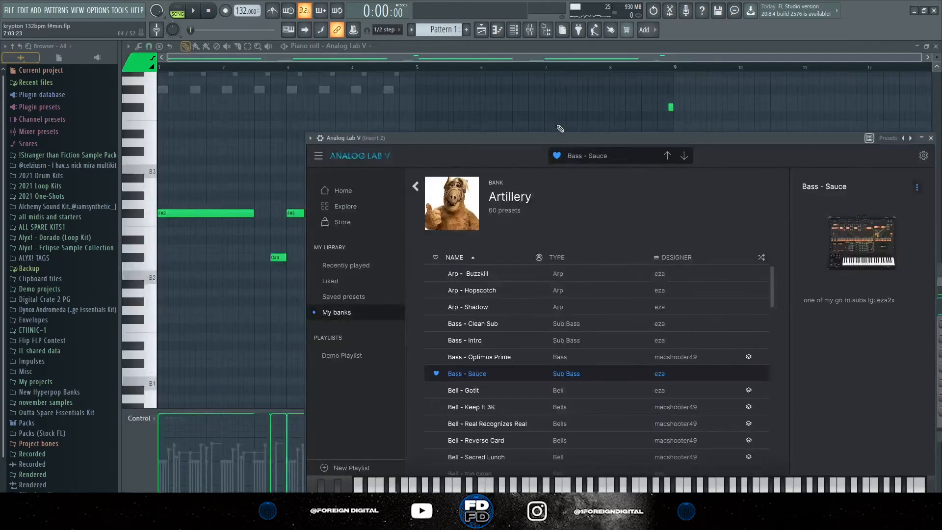
pyautogui.click(514, 66)
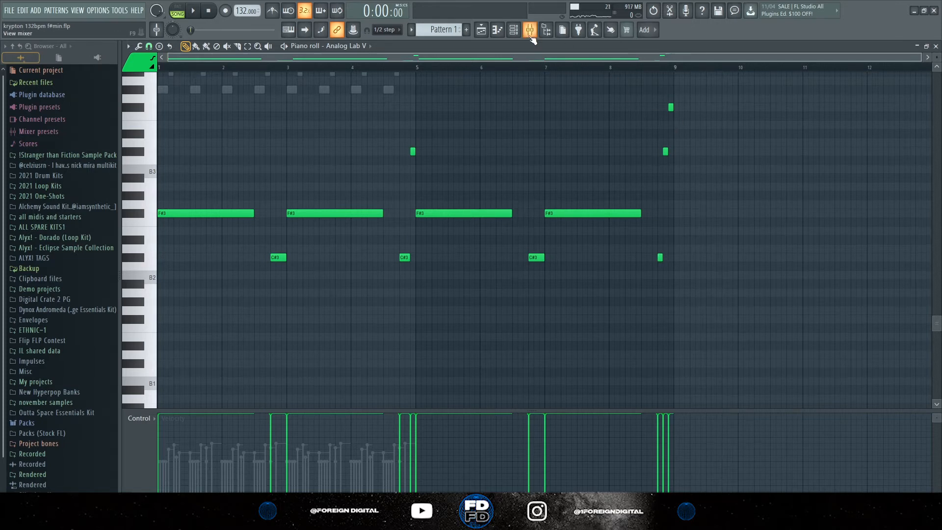
pyautogui.click(531, 31)
pyautogui.click(869, 143)
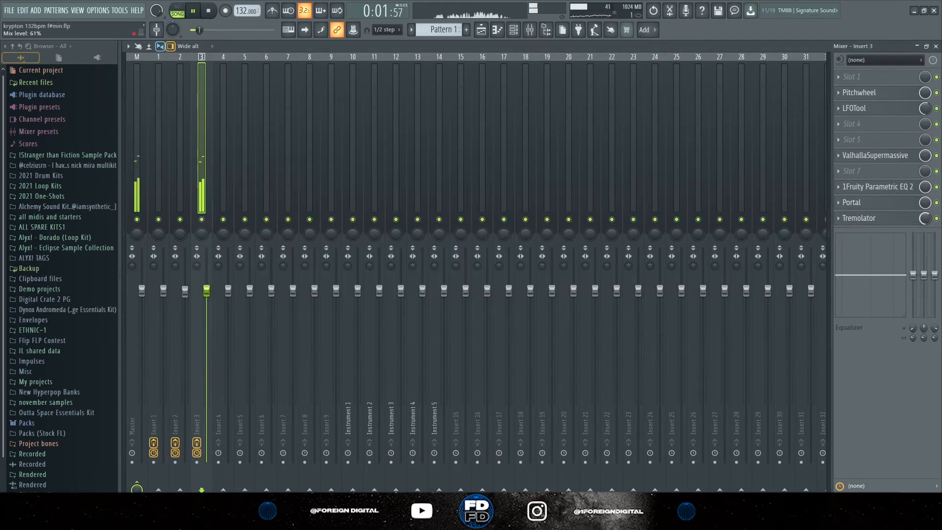
# Stop playback and examine the Portal and Tremolator effects on mixer track Insert 3.
pyautogui.press('space')
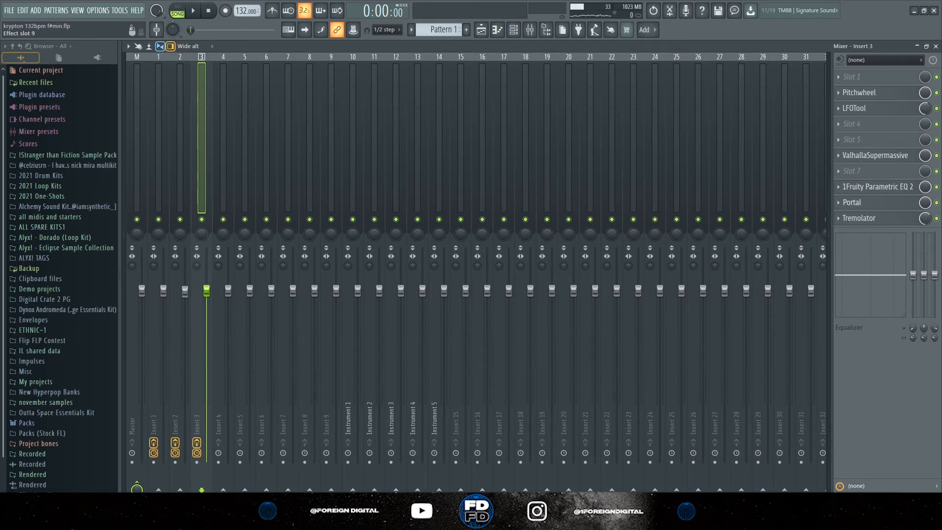
pyautogui.click(868, 195)
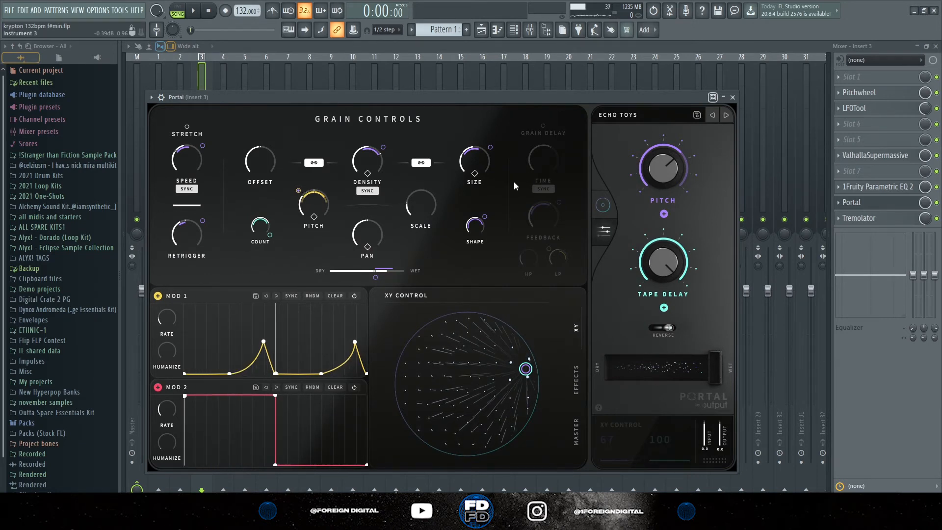
pyautogui.click(882, 203)
pyautogui.click(859, 218)
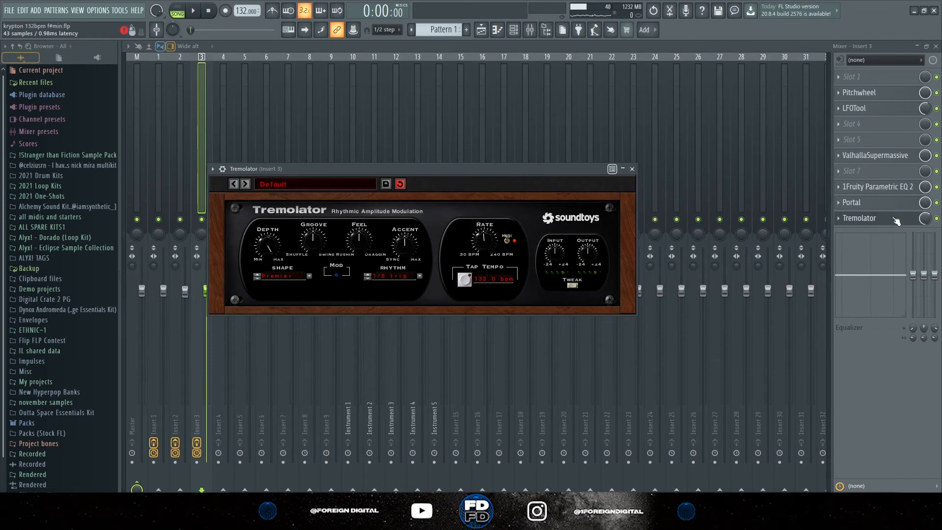
pyautogui.click(896, 218)
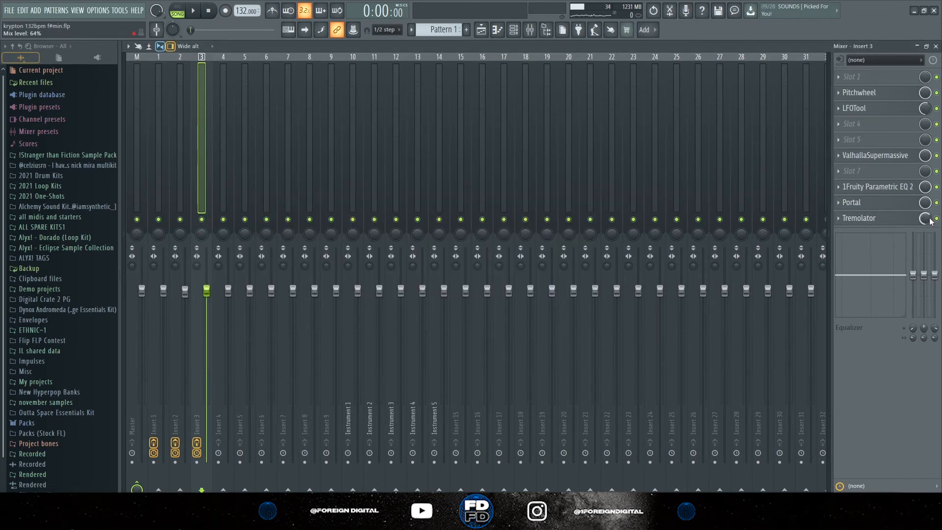
# Return to the playlist and play the Track 6 layer on its own and with the other layers.
pyautogui.click(481, 30)
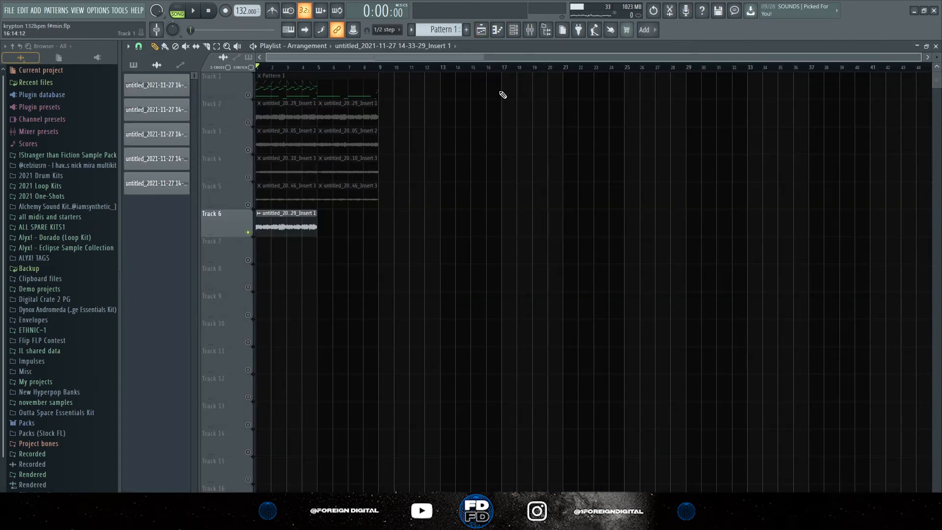
pyautogui.press('space')
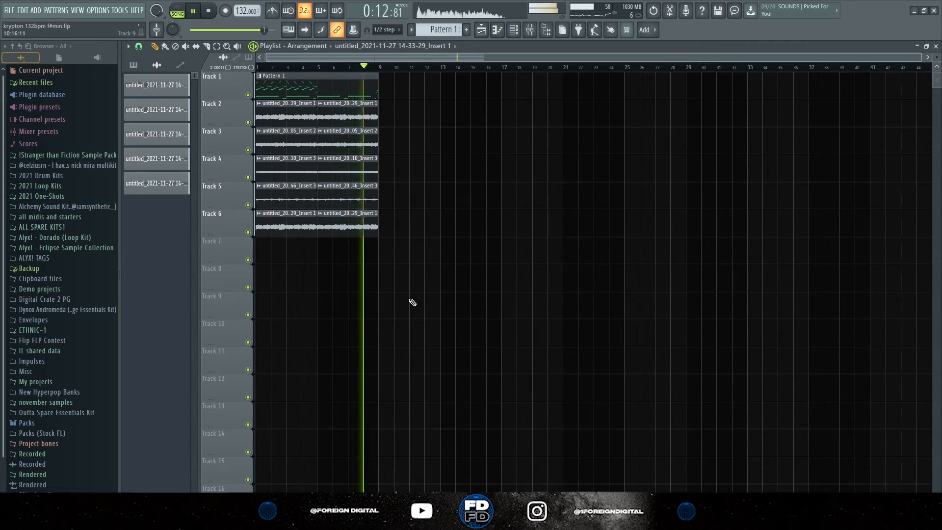
pyautogui.press('space')
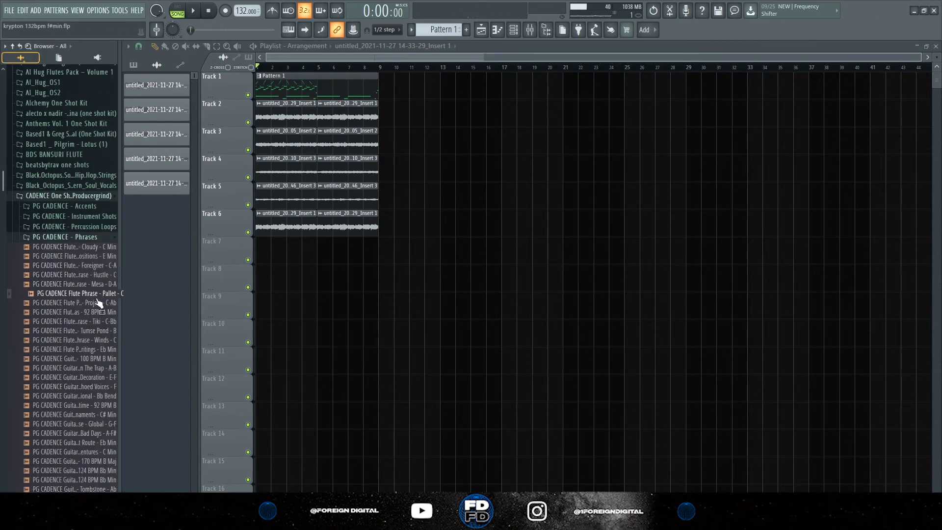
# Place the PG CADENCE Flute Phrase - Pallet - C sample at bar 1 of Track 7 and trim it to one bar.
pyautogui.moveTo(98, 301); pyautogui.dragTo(274, 261)
pyautogui.moveTo(340, 262); pyautogui.dragTo(267, 261)
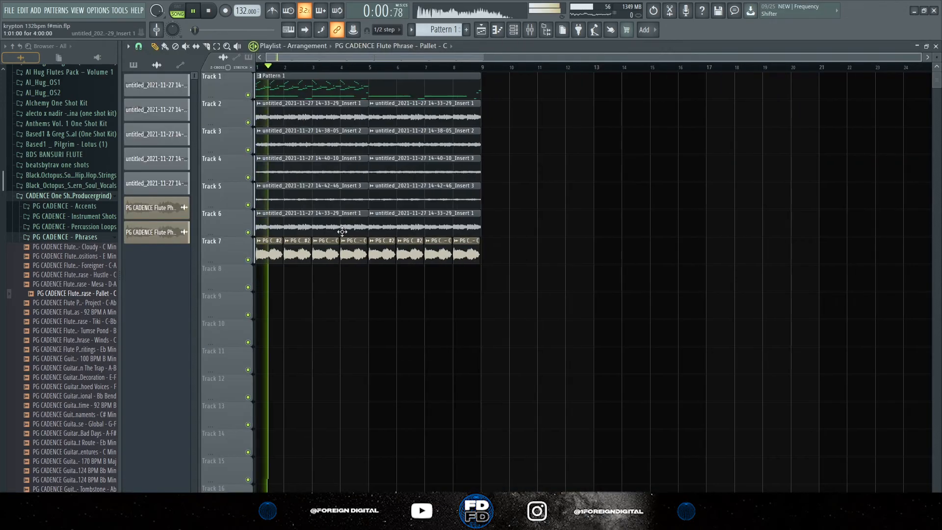
# Examine the Portal effects on mixer tracks Insert 4 and Insert 5, and return to the playlist.
pyautogui.click(537, 29)
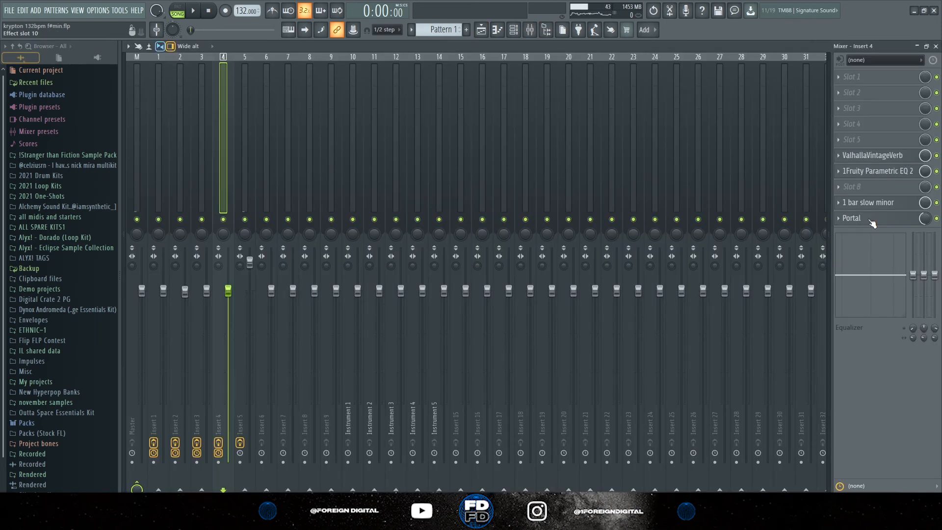
pyautogui.click(872, 220)
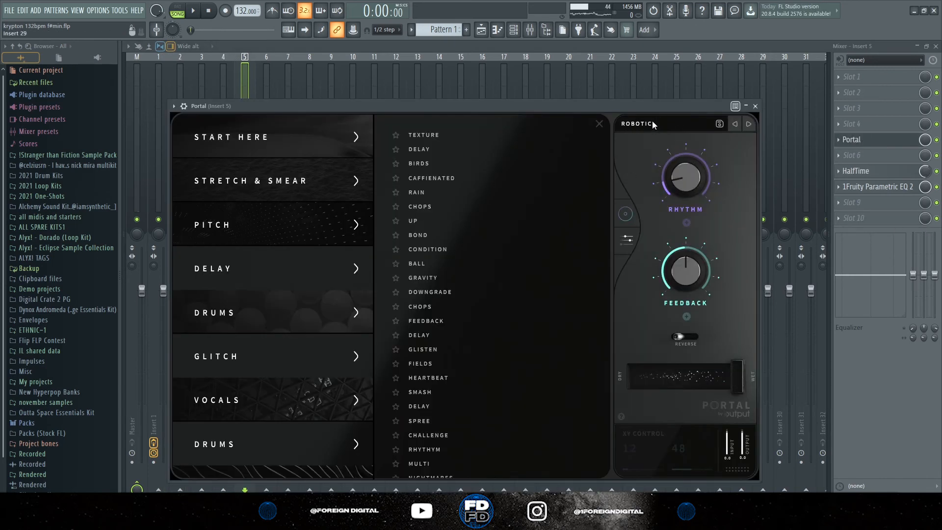
pyautogui.click(860, 140)
pyautogui.click(481, 31)
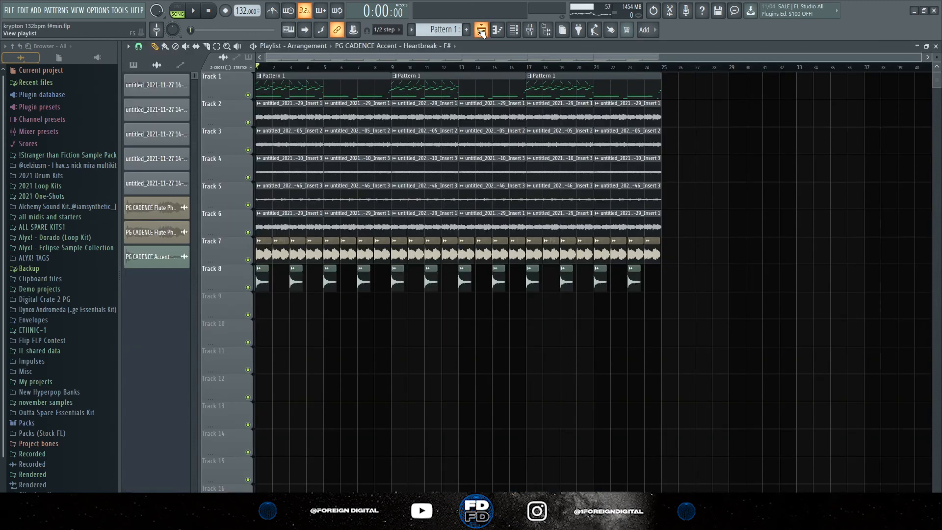